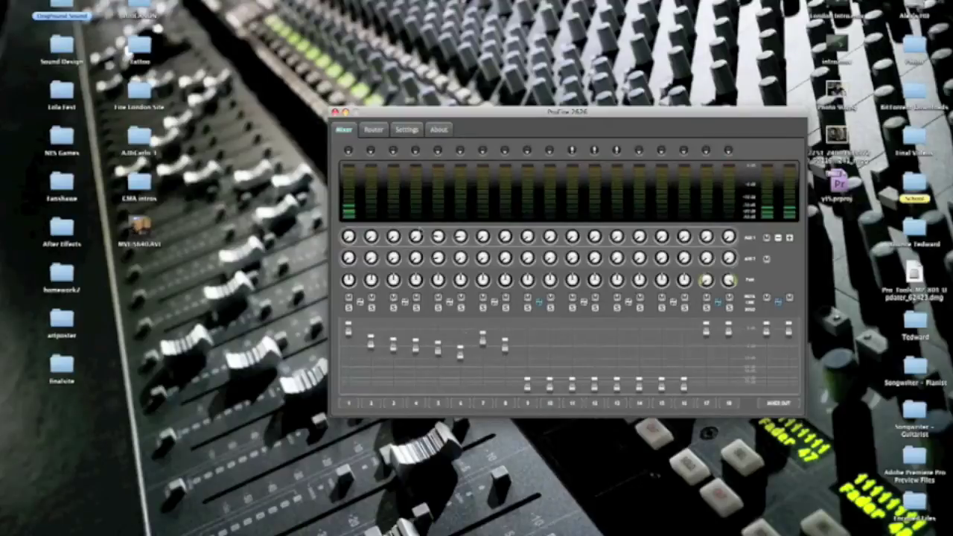
# Step: Launch Pro Tools M-Powered and move the ProFire 2626 mixer window out of the way, minimizing it
pyautogui.moveTo(653, 116); pyautogui.dragTo(595, 116)
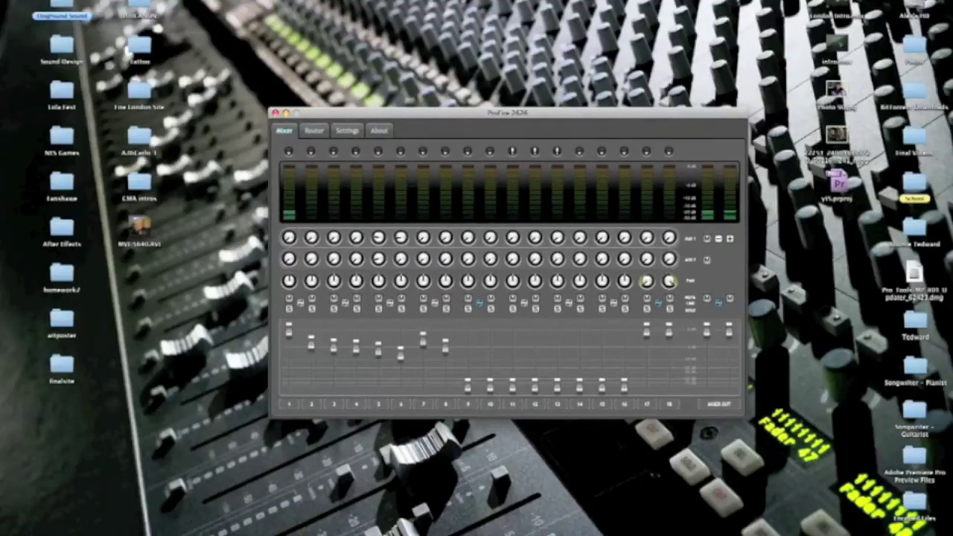
pyautogui.moveTo(535, 530)
pyautogui.moveTo(430, 119); pyautogui.dragTo(527, 119)
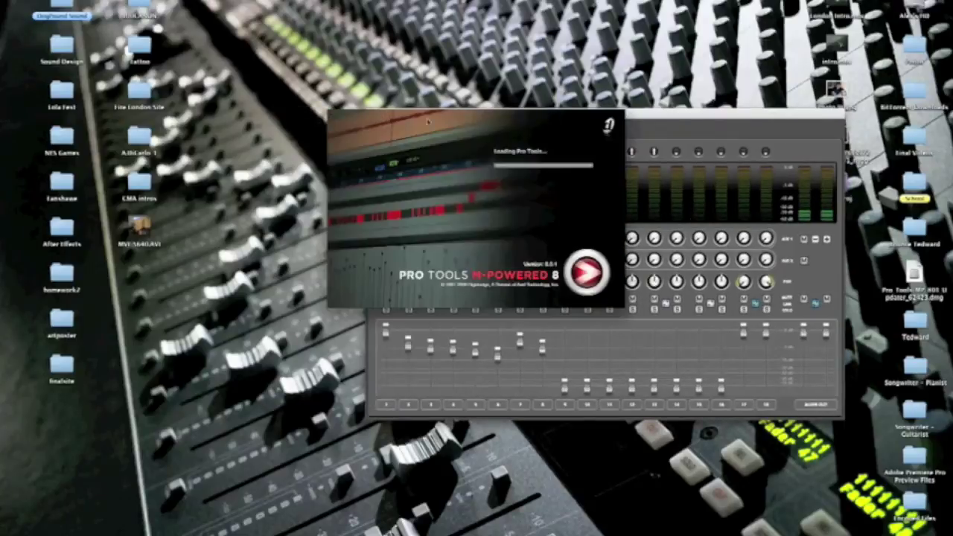
pyautogui.moveTo(667, 119); pyautogui.dragTo(754, 196)
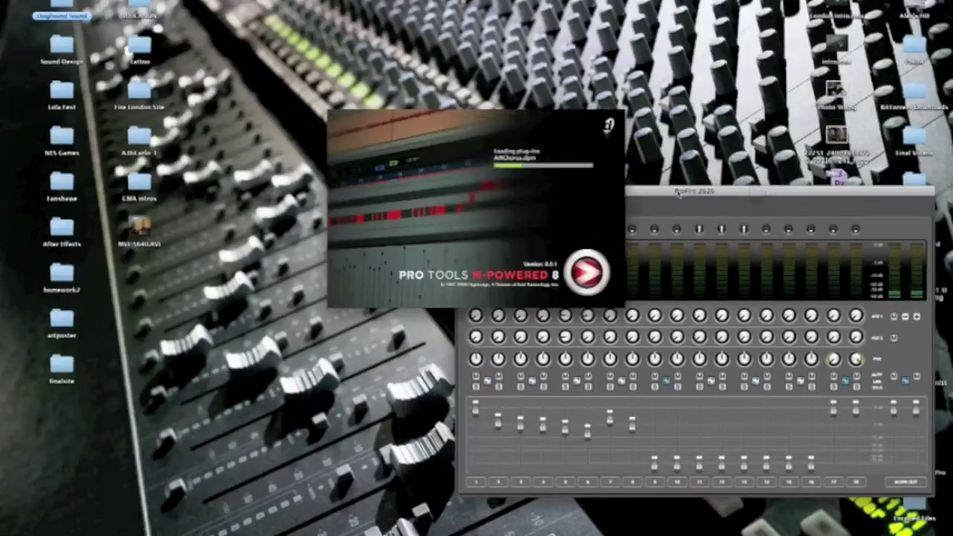
pyautogui.moveTo(678, 192); pyautogui.dragTo(686, 13)
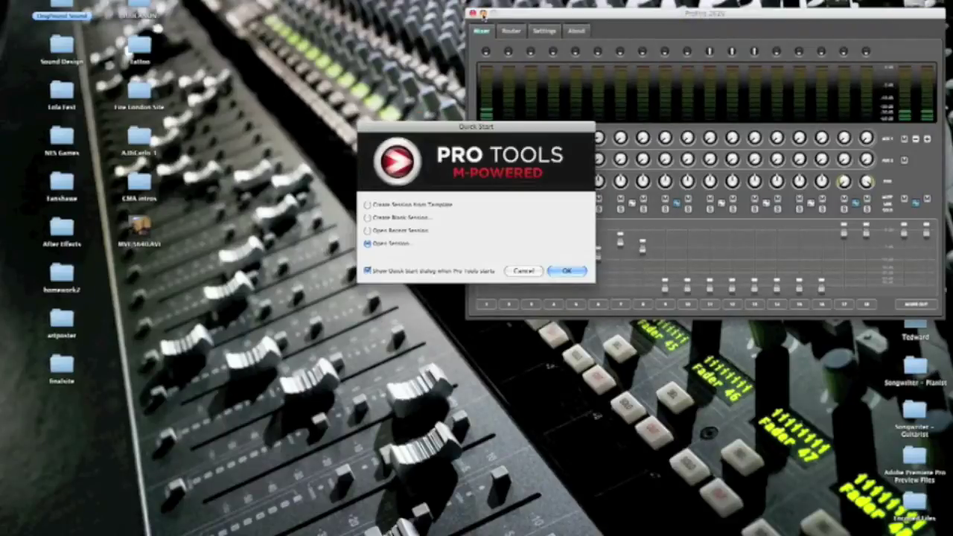
pyautogui.click(482, 13)
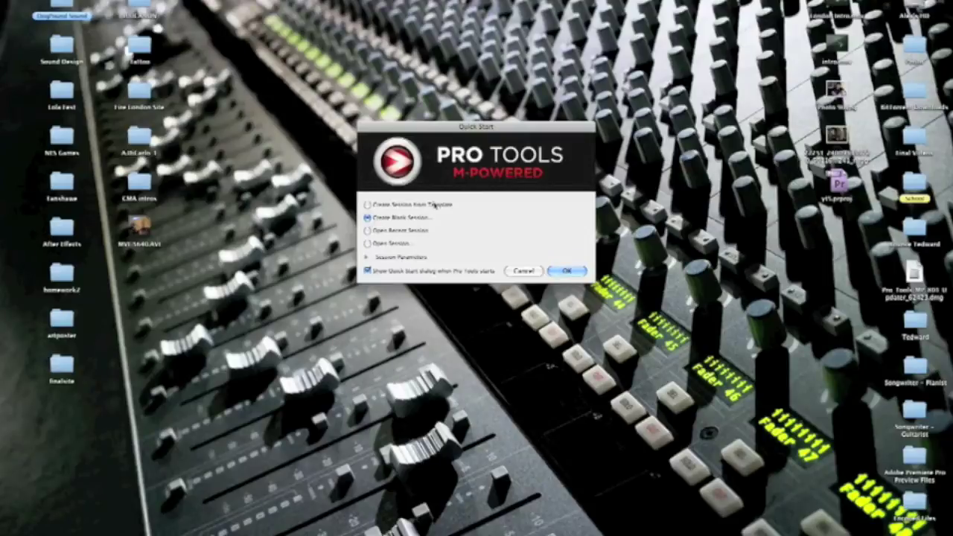
# Step: Create a blank session named test and reposition its session windows on the desktop
pyautogui.click(566, 271)
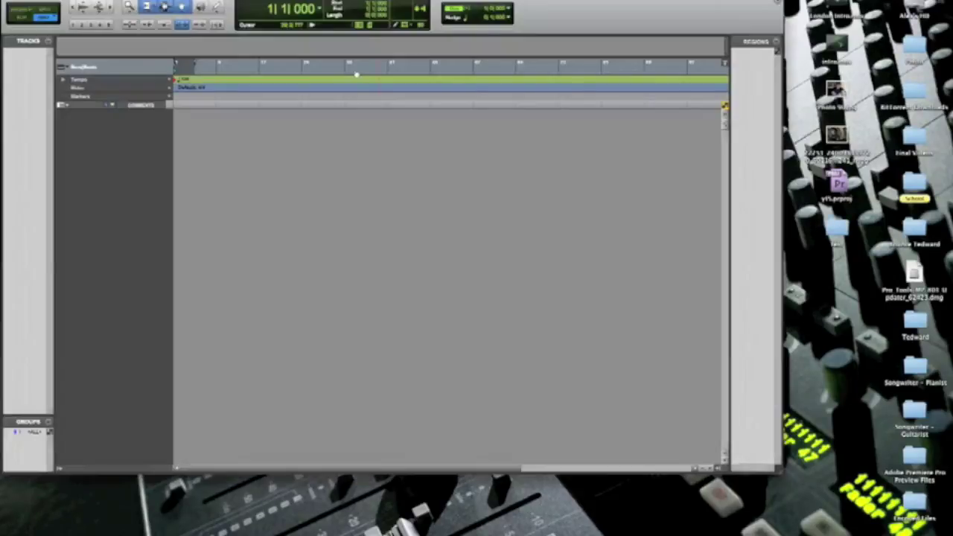
pyautogui.moveTo(601, 2); pyautogui.dragTo(700, 29)
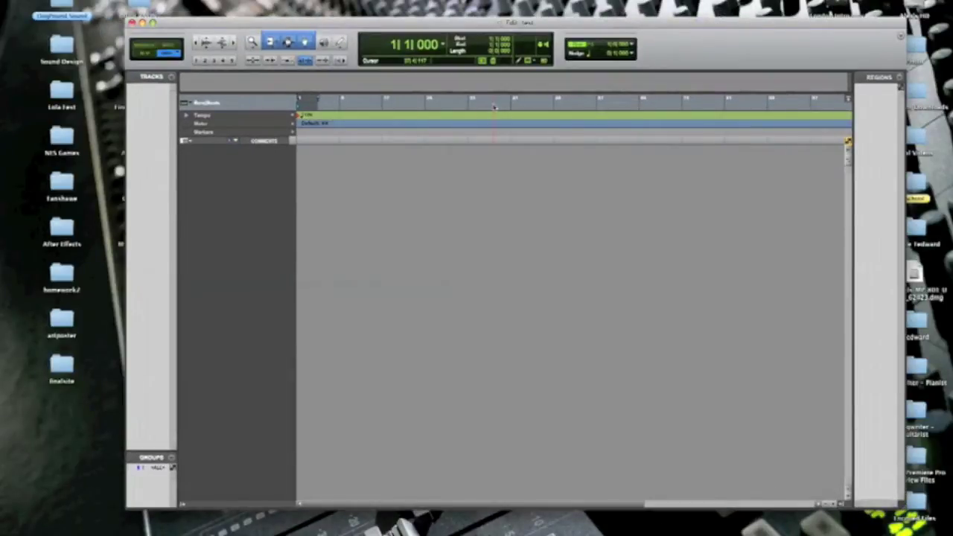
pyautogui.press('super+equal')
pyautogui.moveTo(513, 1); pyautogui.dragTo(702, 56)
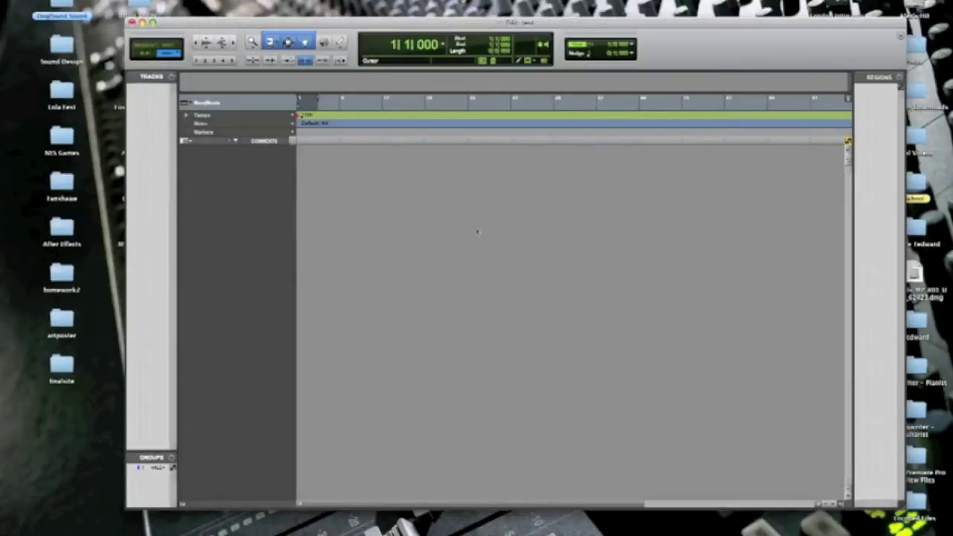
# Step: Create 4 new mono audio tracks in ticks
pyautogui.doubleClick(449, 241)
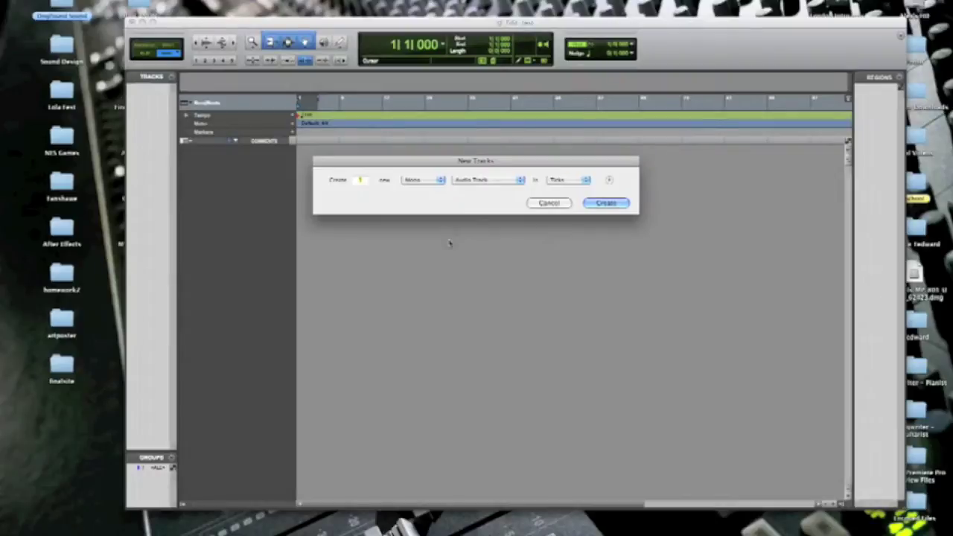
pyautogui.click(491, 184)
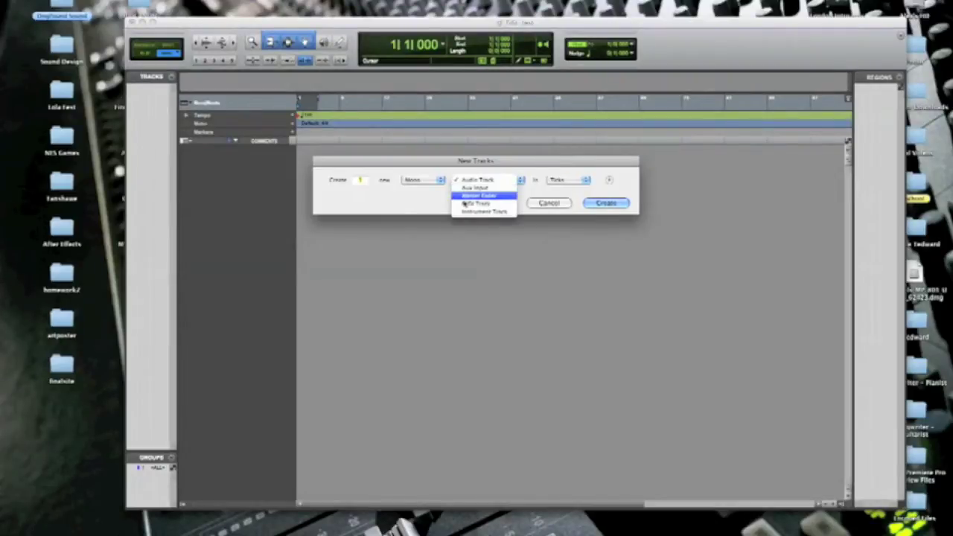
pyautogui.click(424, 213)
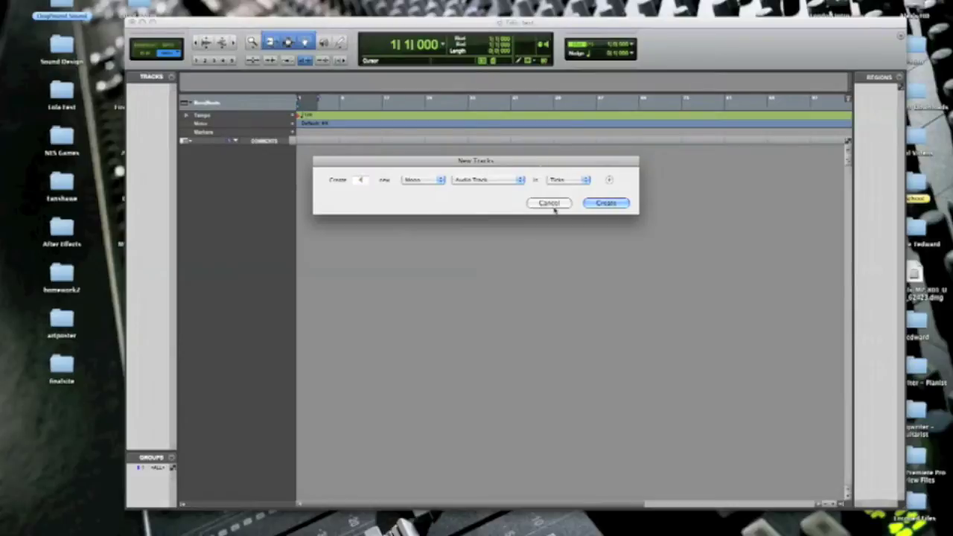
pyautogui.click(607, 203)
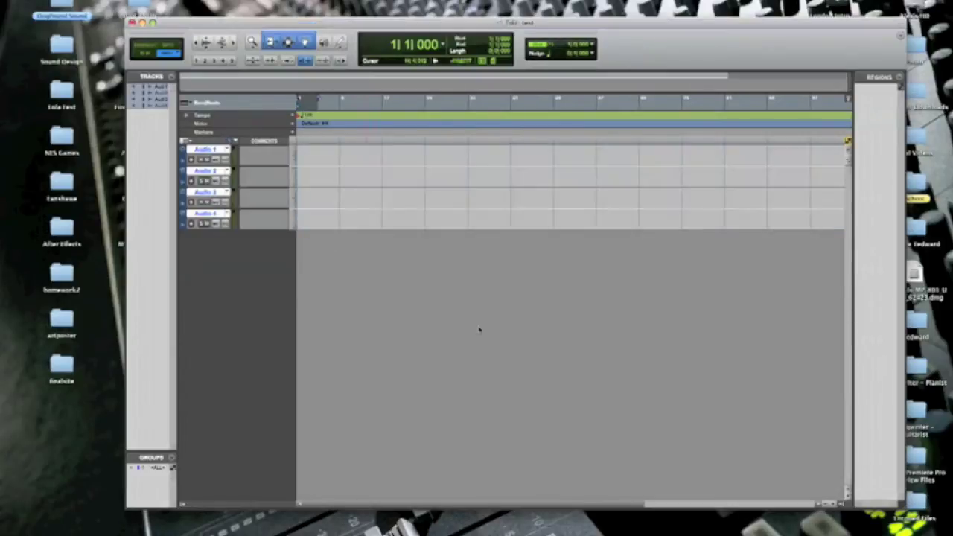
# Step: In the Mix window, set the Audio 4 track's input to In 1 (Mono) and review its interface input choices
pyautogui.press('super+equal')
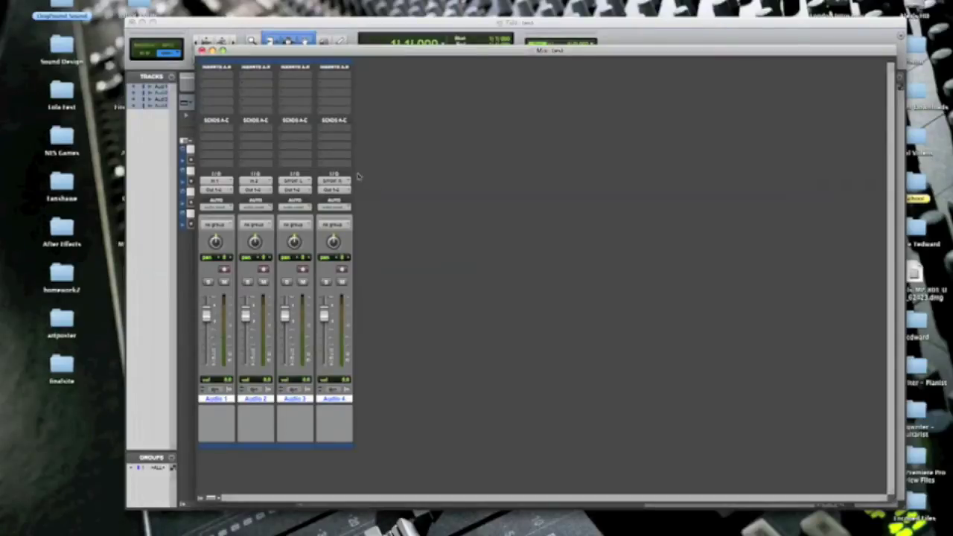
pyautogui.click(333, 180)
pyautogui.moveTo(376, 181)
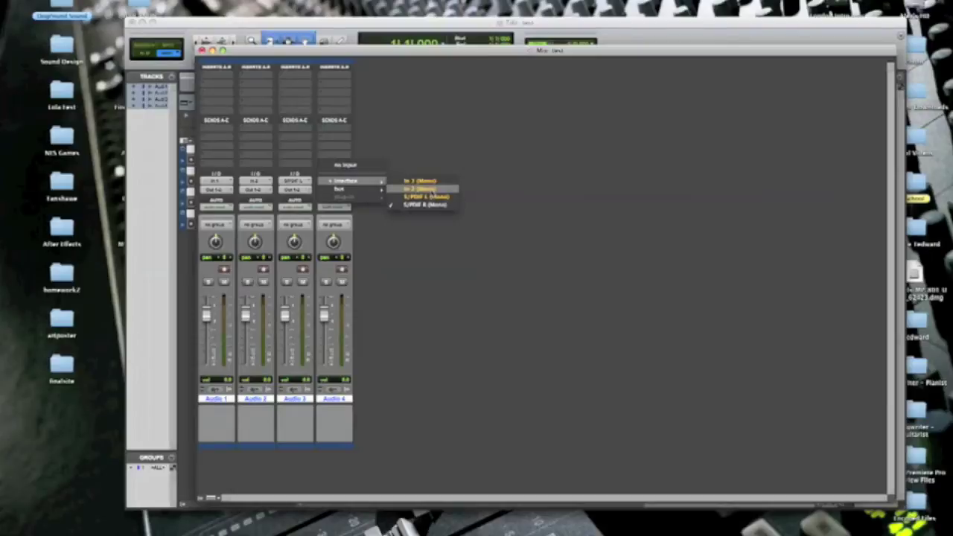
pyautogui.click(431, 183)
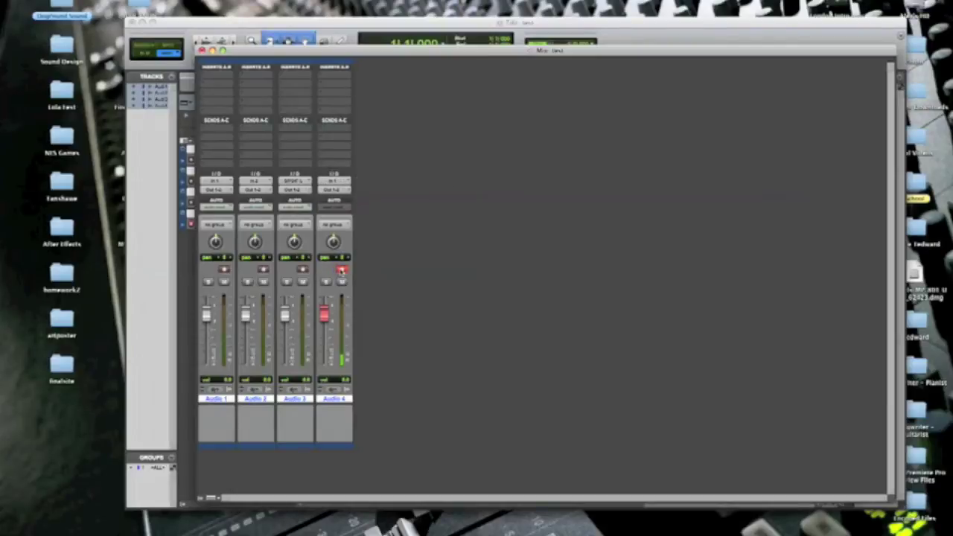
pyautogui.click(335, 180)
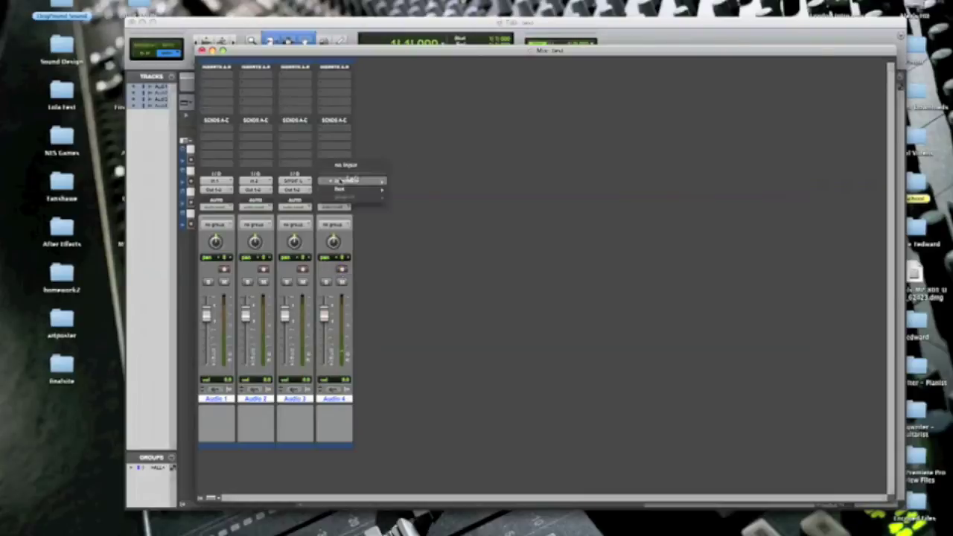
pyautogui.moveTo(351, 183)
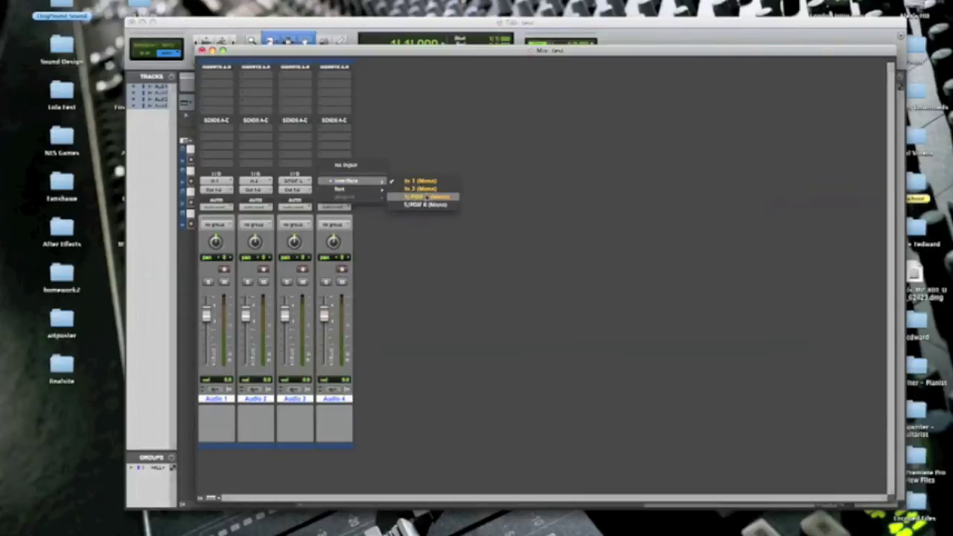
pyautogui.click(495, 113)
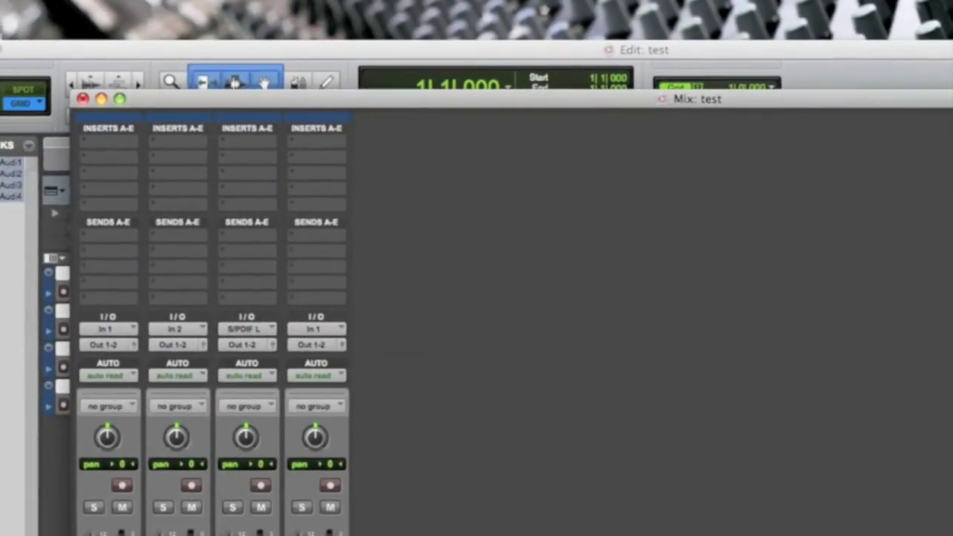
# Step: Show the input paths in I/O Setup and expand the In 1-2 stereo path
pyautogui.click(359, 1)
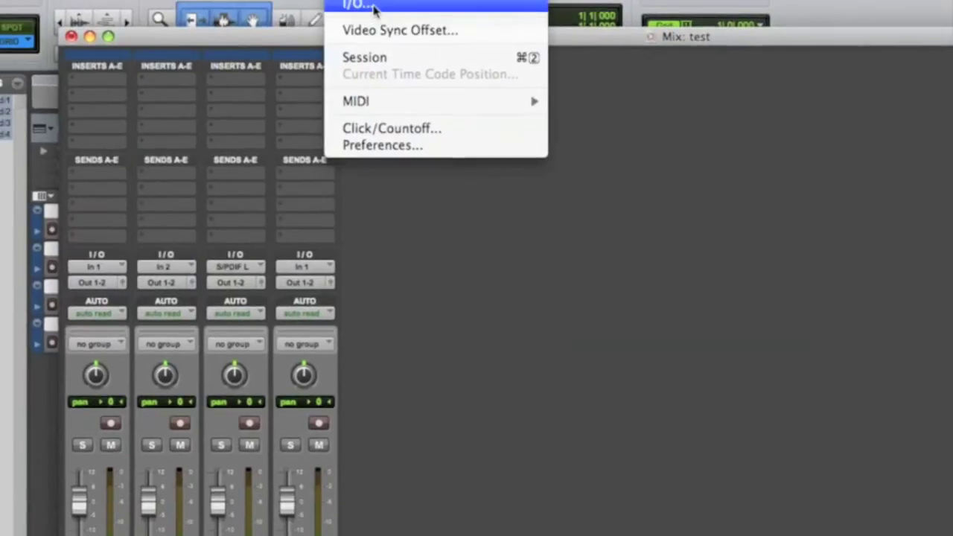
pyautogui.click(379, 4)
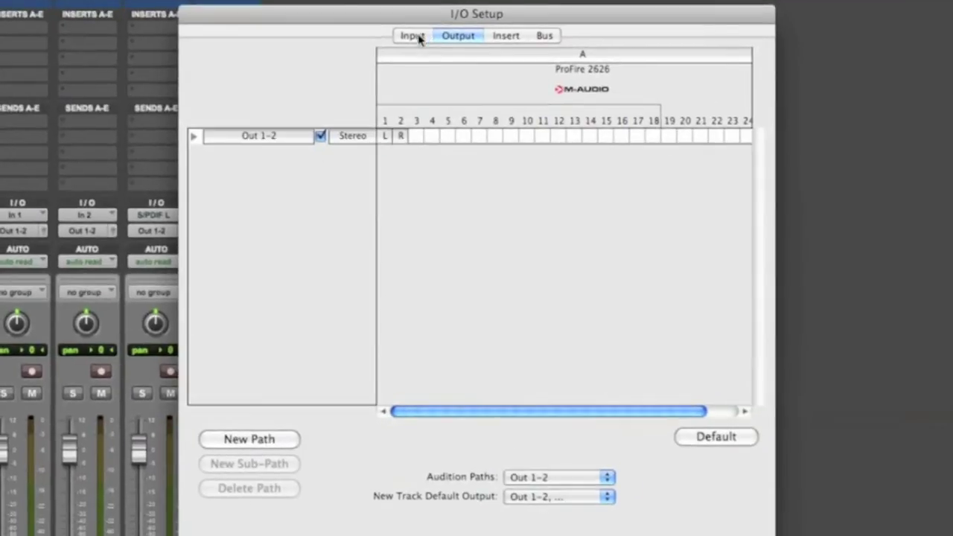
pyautogui.click(413, 36)
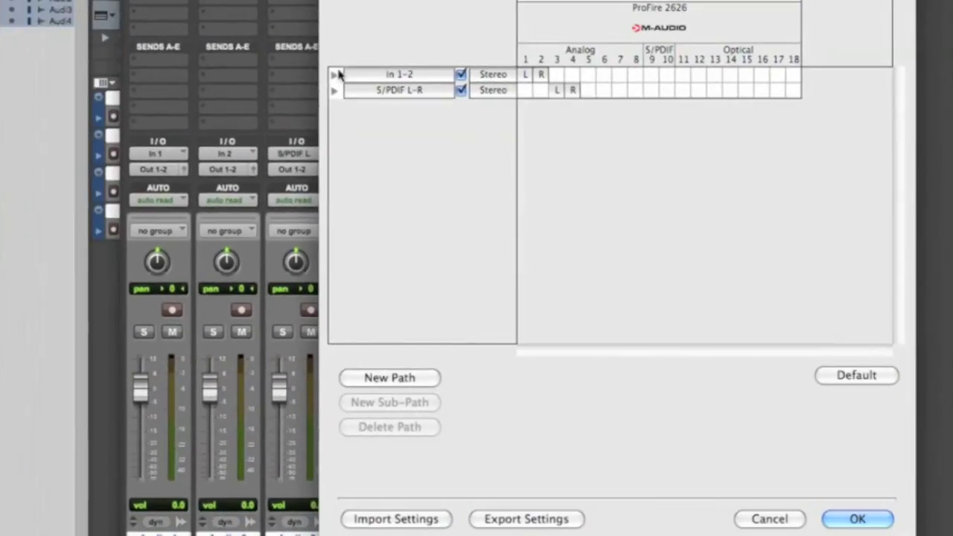
pyautogui.click(336, 73)
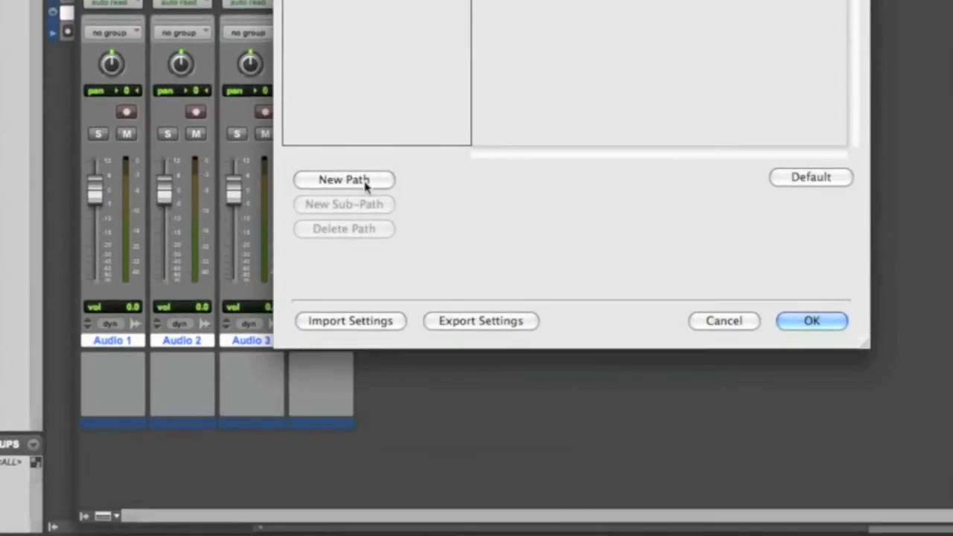
# Step: Add eight new input paths to the I/O Setup
pyautogui.click(364, 183)
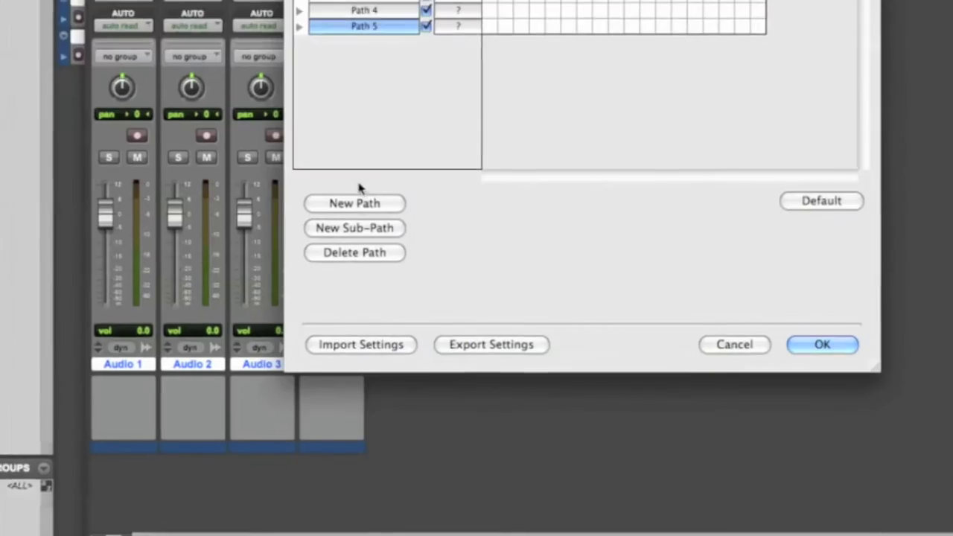
pyautogui.click(348, 181)
pyautogui.click(348, 181)
pyautogui.click(360, 193)
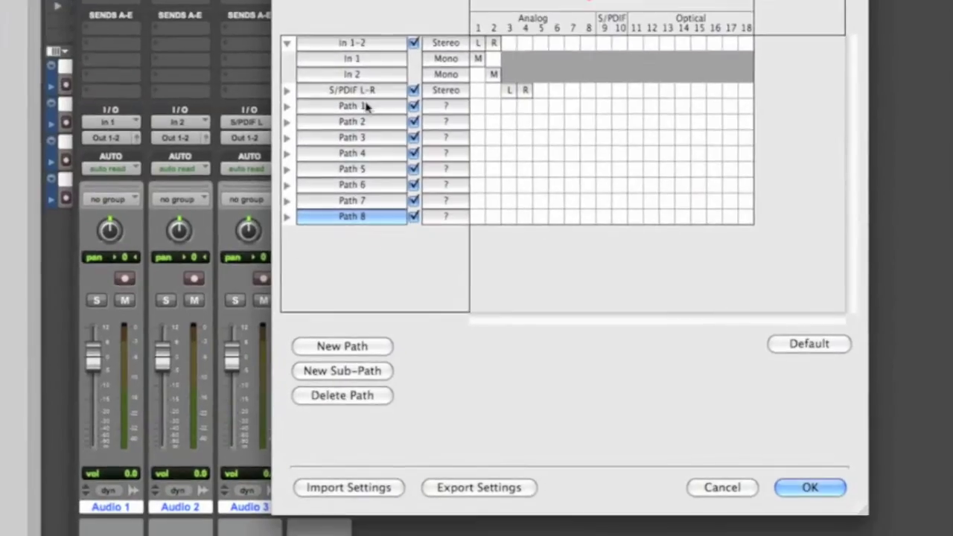
# Step: Move Path 1 through Path 8 above the S/PDIF L-R path in the input list
pyautogui.keyDown('shift'); pyautogui.click(364, 107); pyautogui.keyUp('shift')
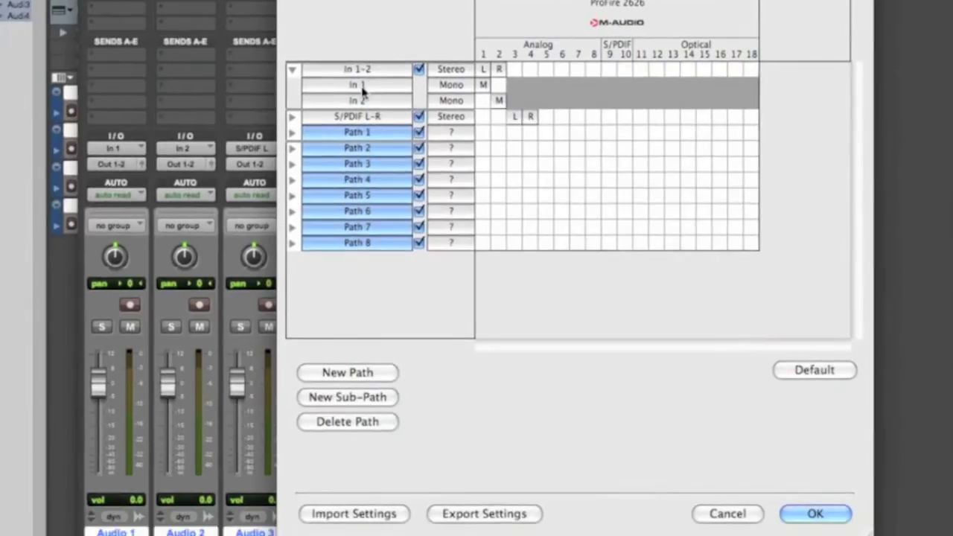
pyautogui.click(362, 122)
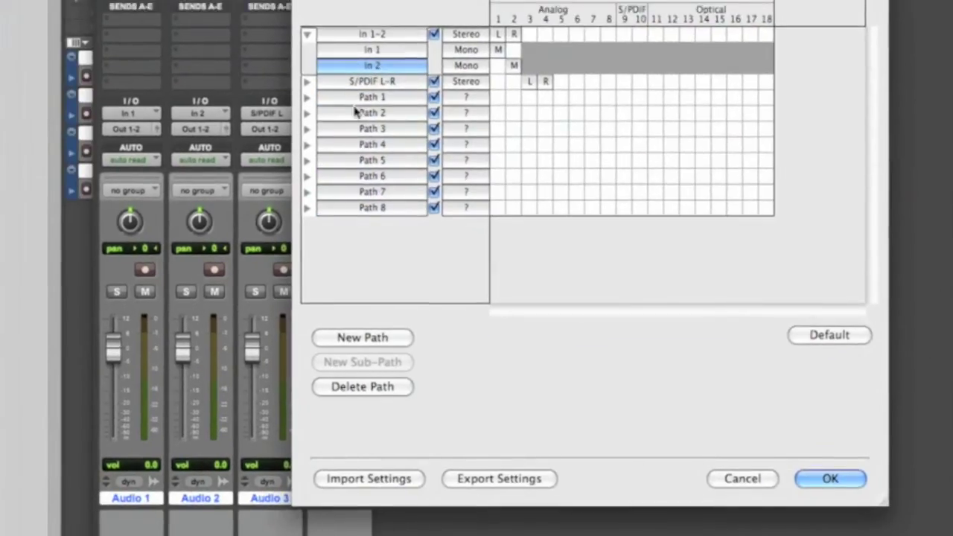
pyautogui.click(362, 98)
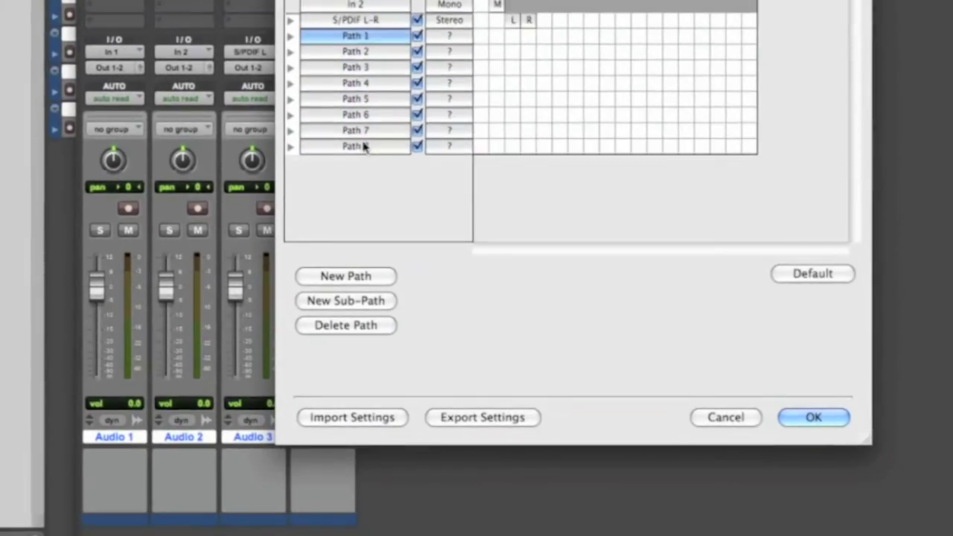
pyautogui.keyDown('shift'); pyautogui.click(376, 206); pyautogui.keyUp('shift')
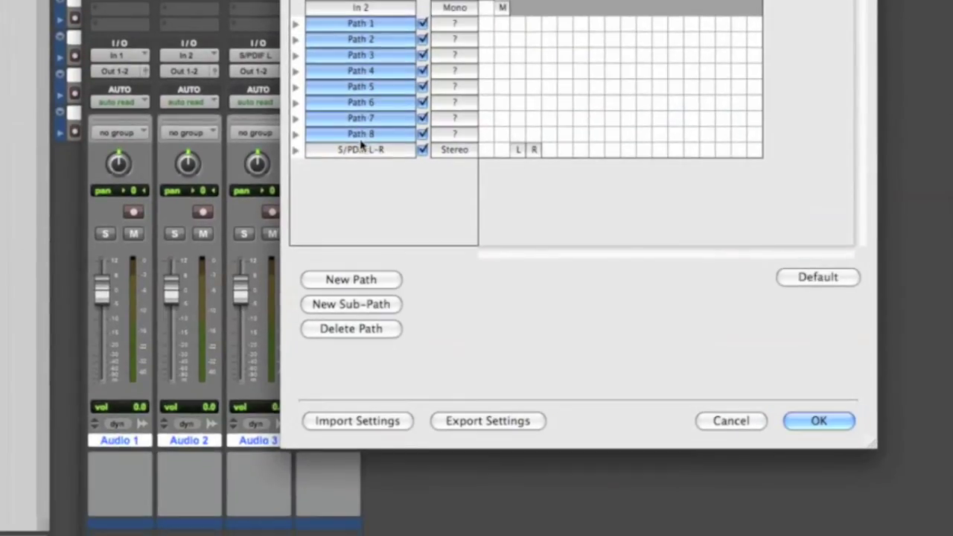
pyautogui.click(378, 232)
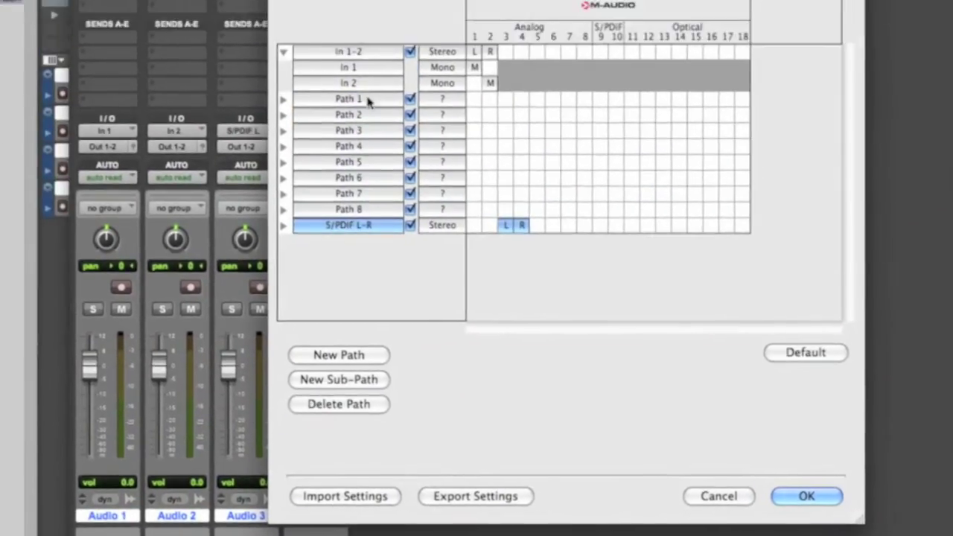
# Step: Define Path 1 as Mono, assign it to analog input 3, and try to apply the I/O Setup
pyautogui.click(387, 34)
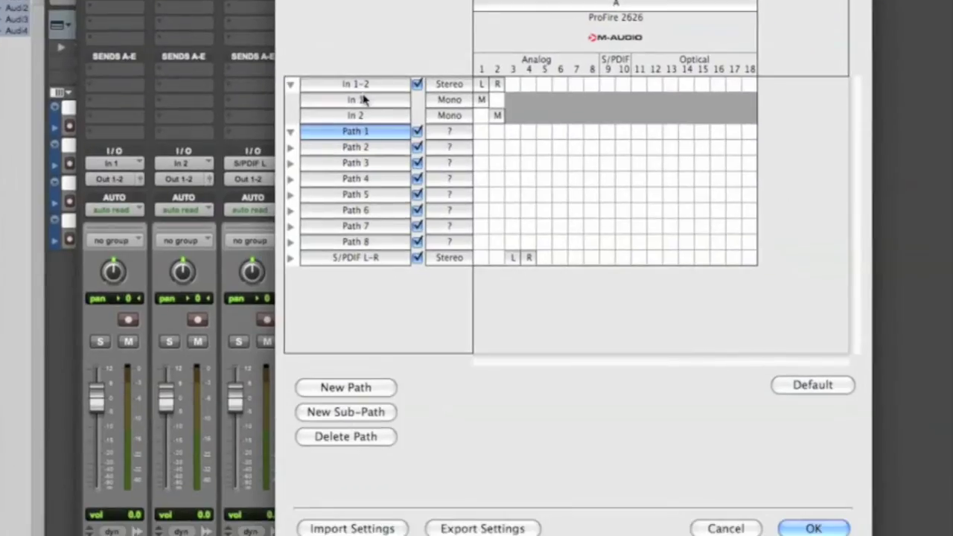
pyautogui.click(411, 130)
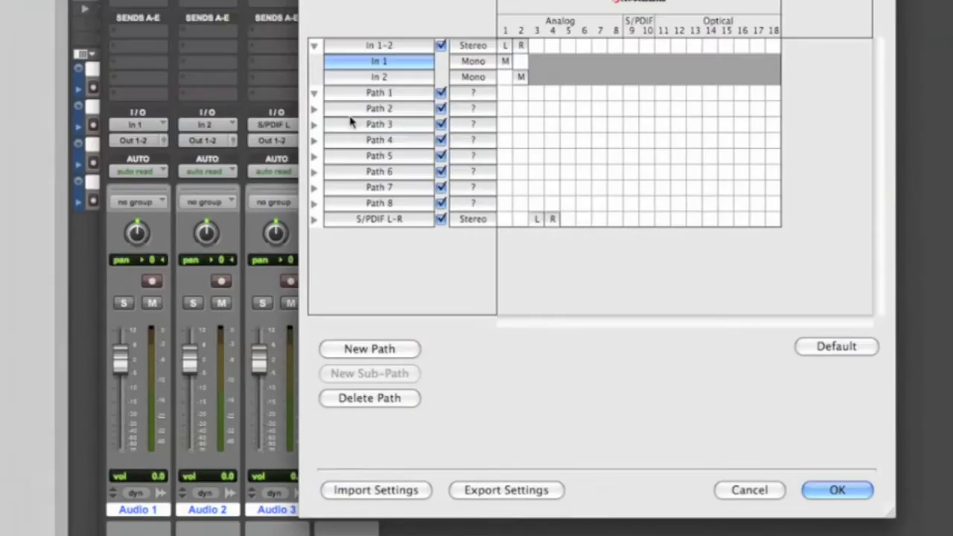
pyautogui.click(387, 92)
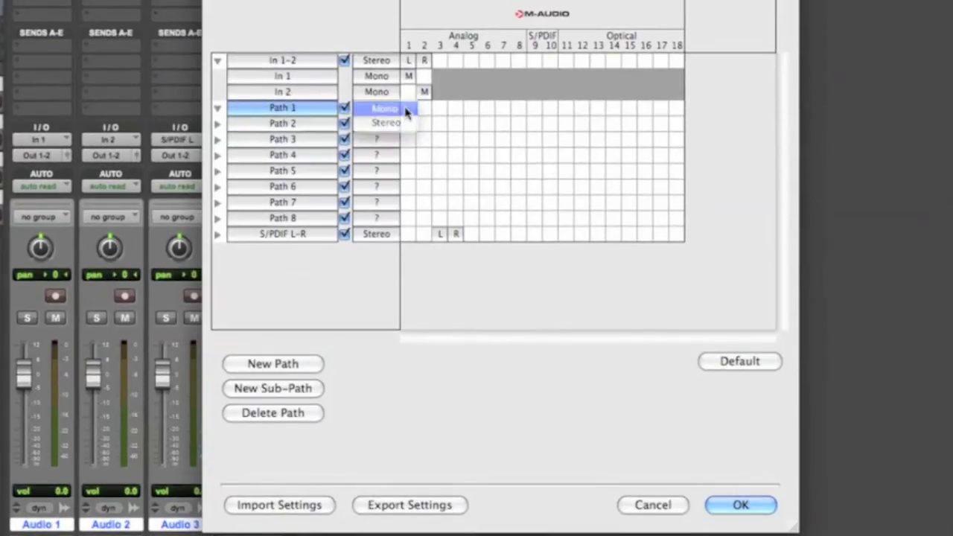
pyautogui.click(406, 110)
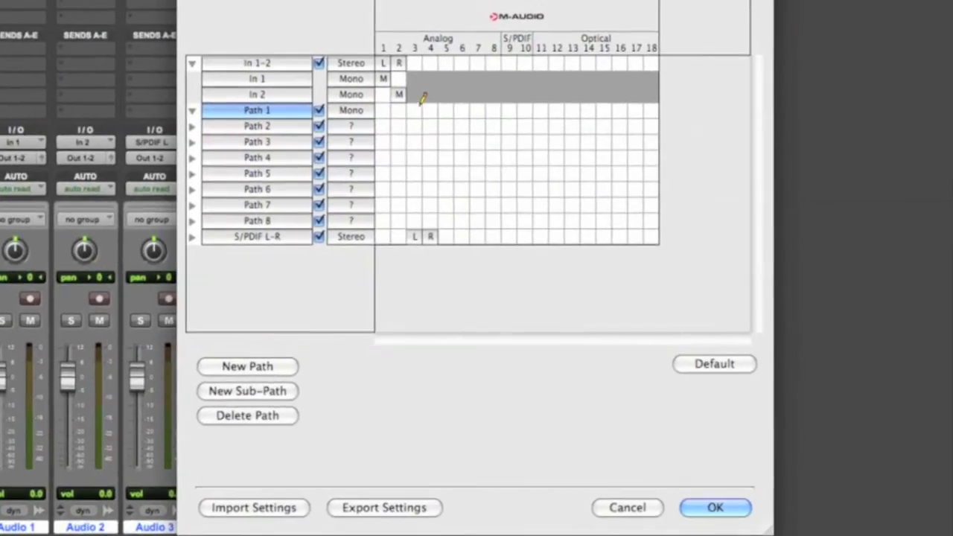
pyautogui.click(415, 110)
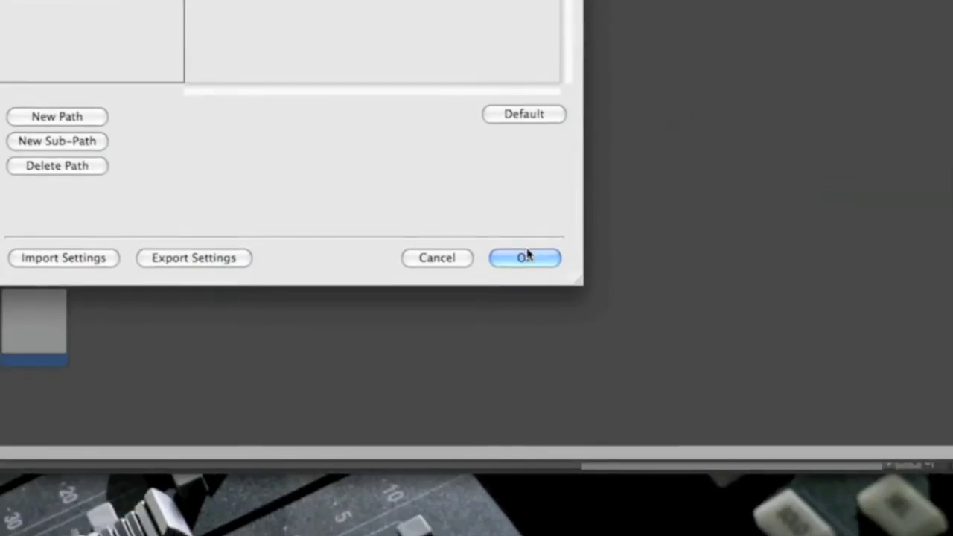
pyautogui.click(525, 256)
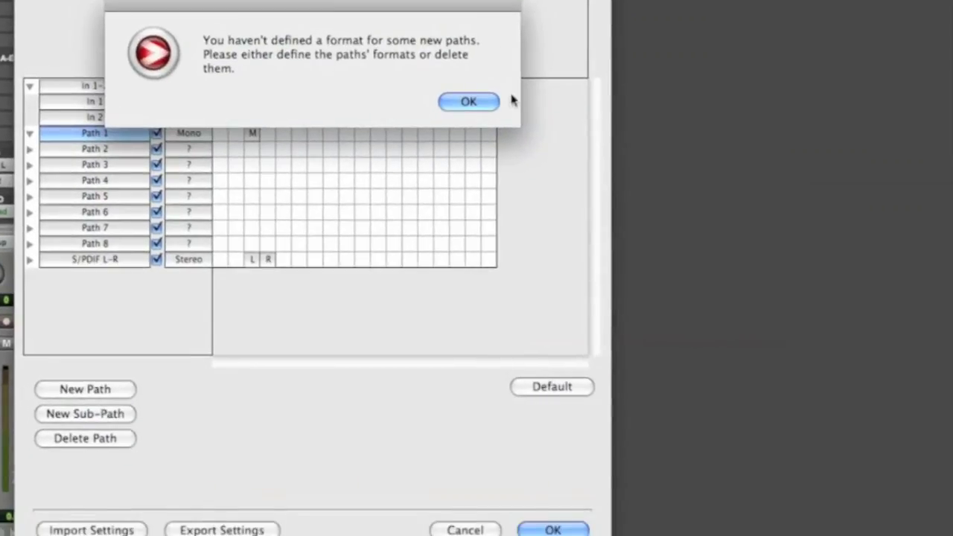
# Step: Set the format of the new input paths Path 2 through Path 8 to Mono
pyautogui.click(493, 111)
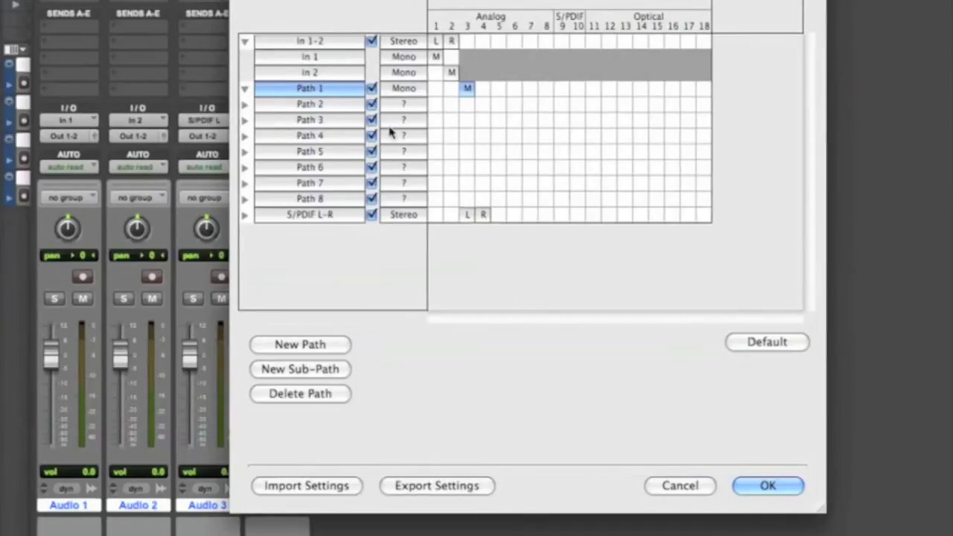
pyautogui.click(393, 58)
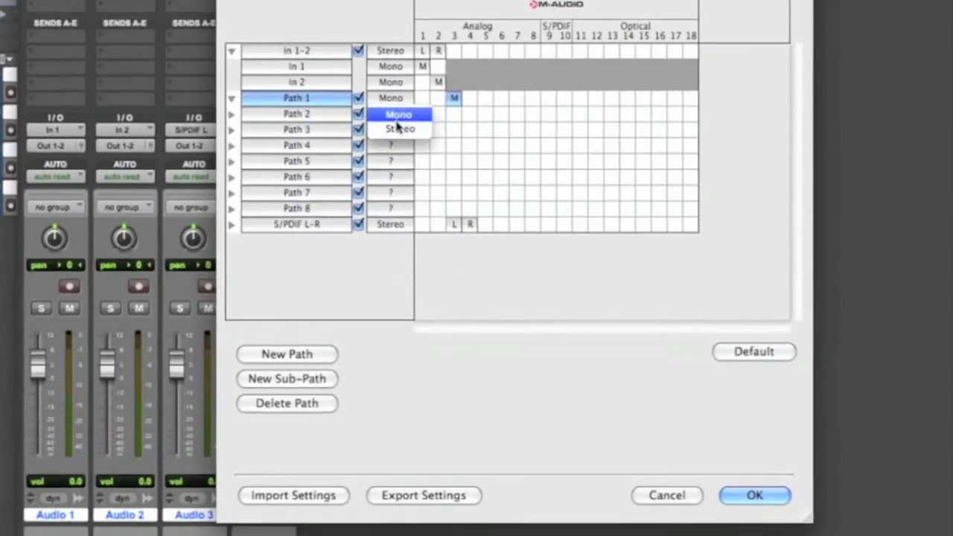
pyautogui.click(419, 60)
pyautogui.click(401, 128)
pyautogui.click(398, 128)
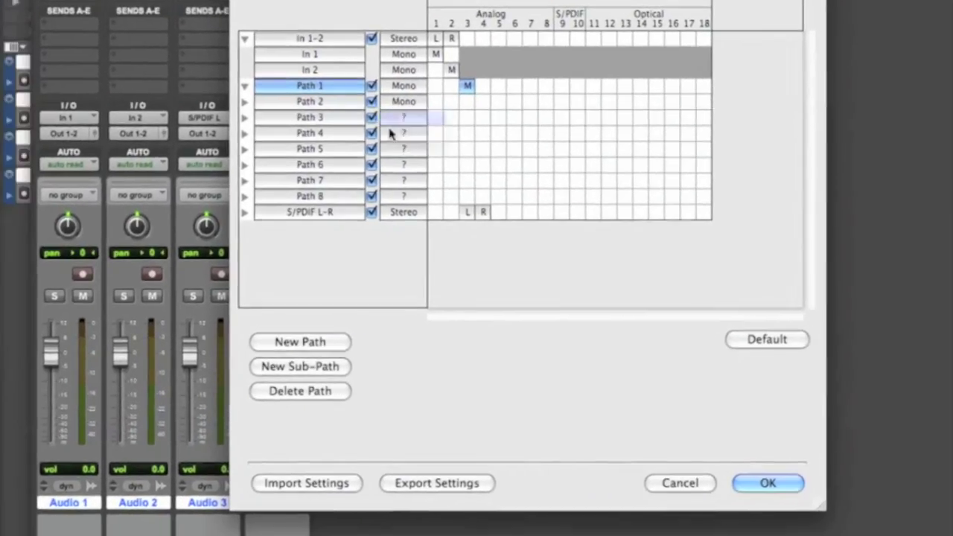
pyautogui.click(395, 142)
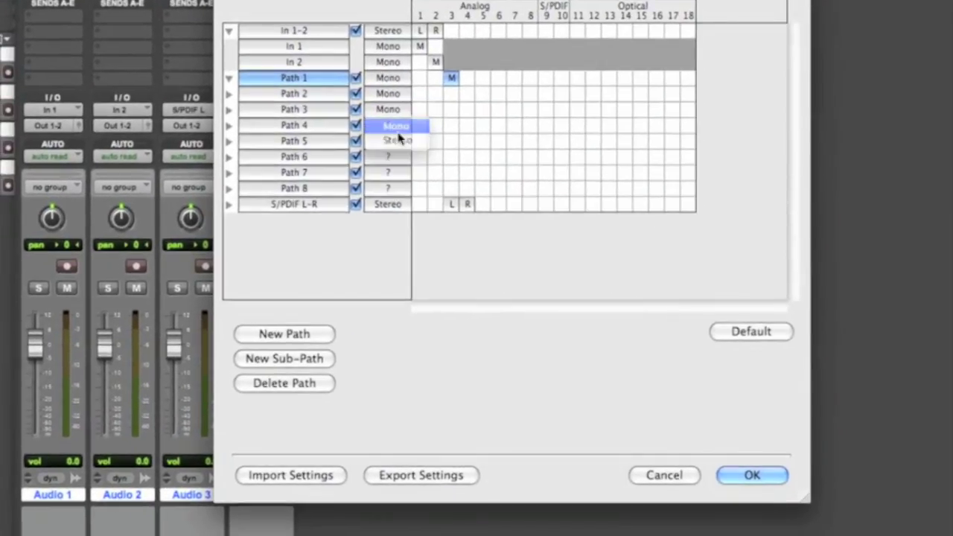
pyautogui.click(396, 126)
pyautogui.click(398, 140)
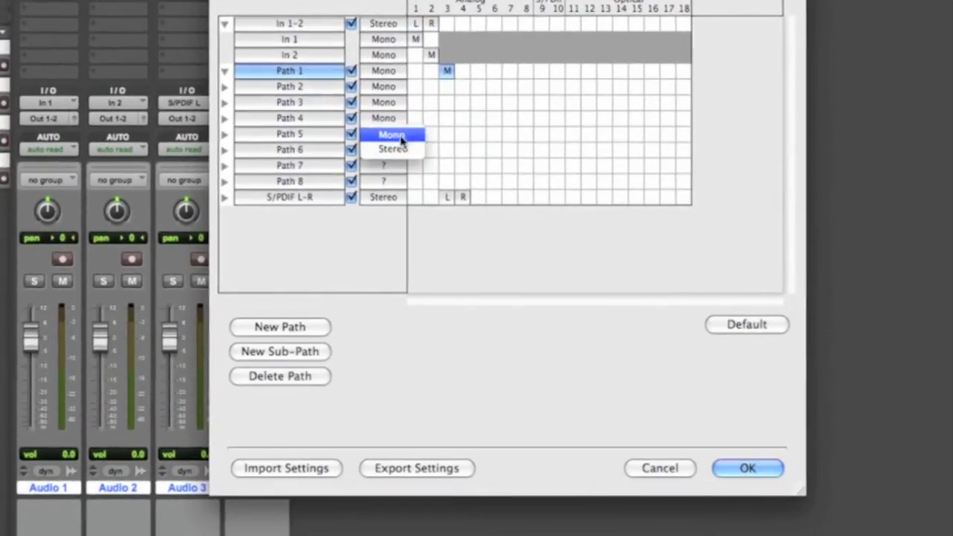
pyautogui.click(396, 141)
pyautogui.click(399, 157)
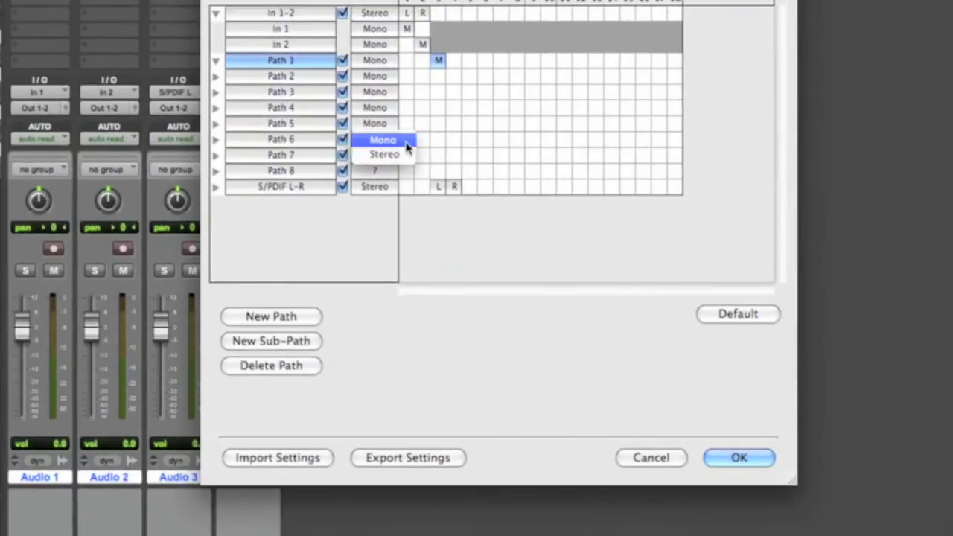
pyautogui.click(396, 140)
pyautogui.click(381, 152)
pyautogui.click(393, 153)
pyautogui.click(399, 148)
pyautogui.click(398, 148)
pyautogui.click(399, 162)
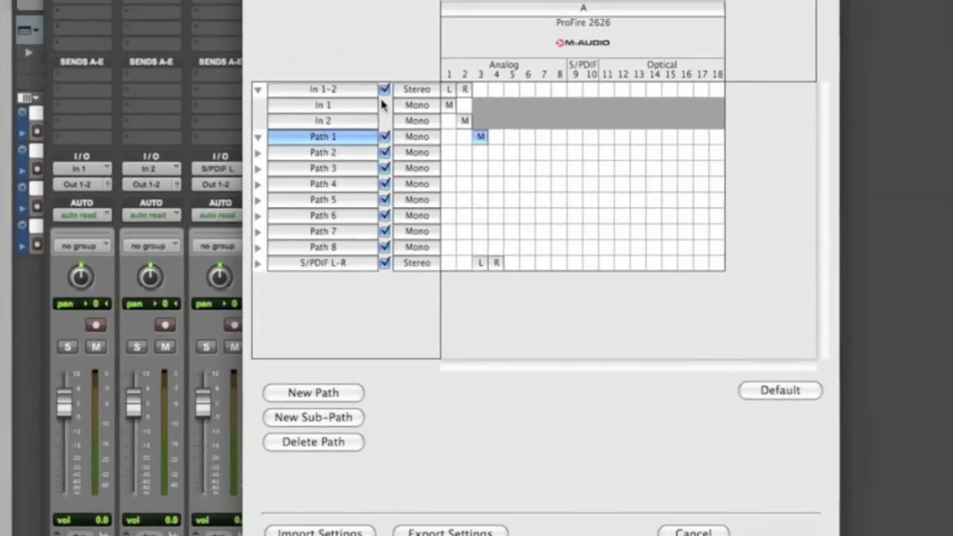
pyautogui.click(470, 69)
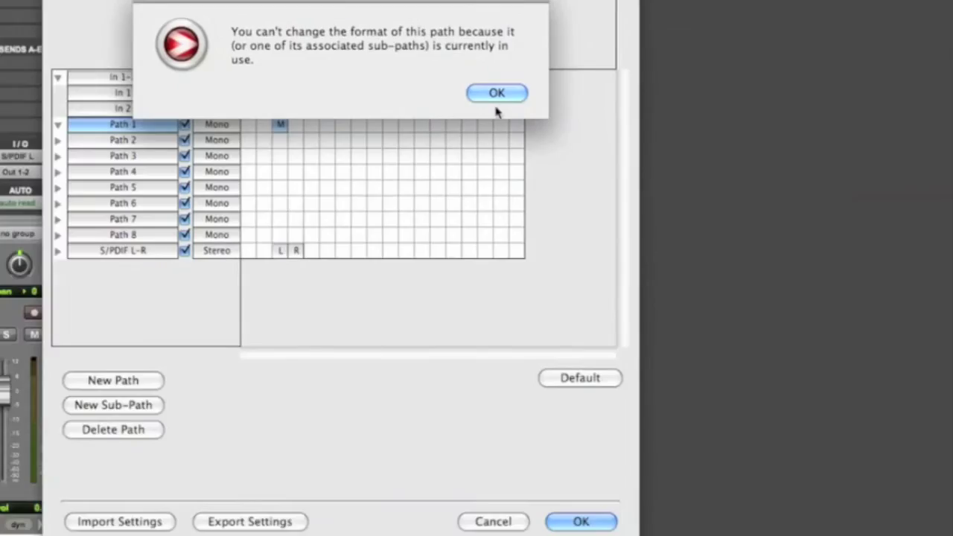
pyautogui.click(496, 95)
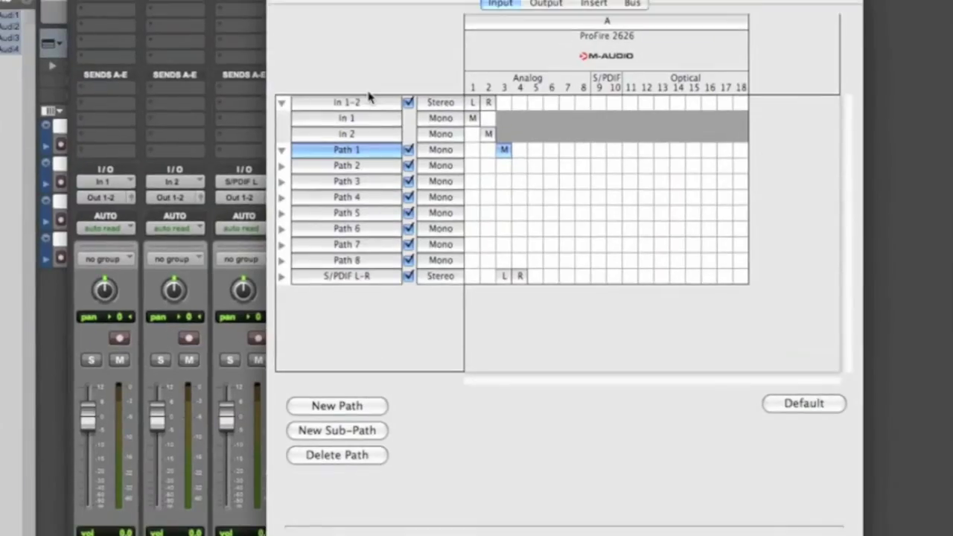
pyautogui.click(368, 83)
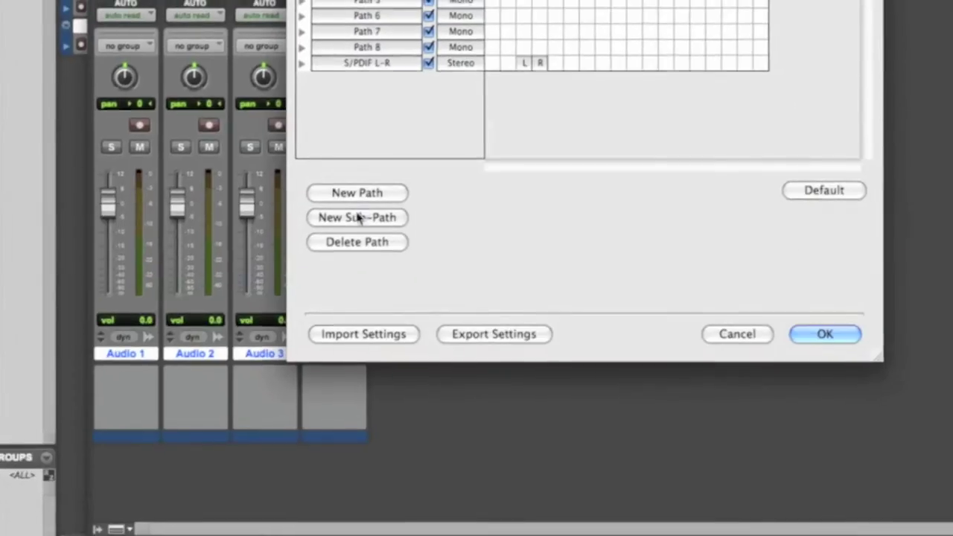
pyautogui.click(358, 217)
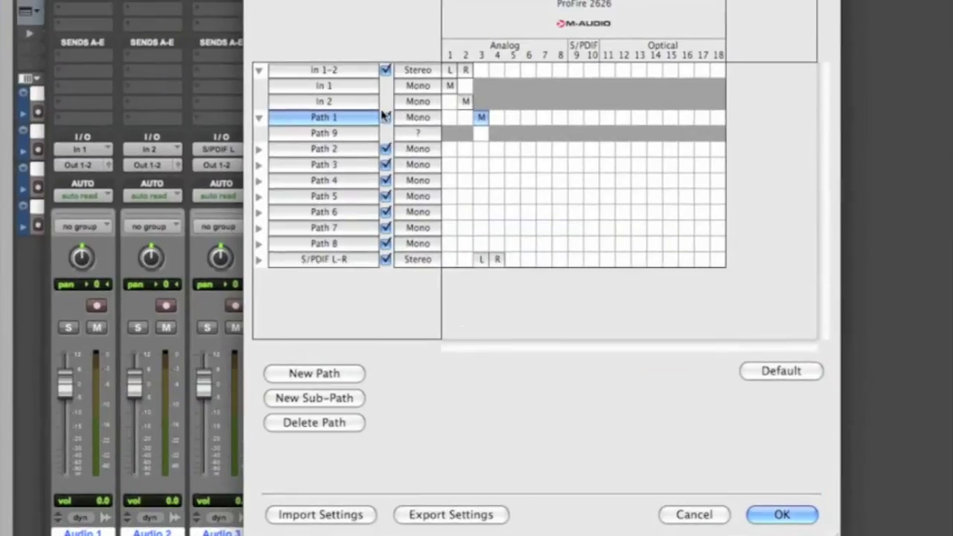
pyautogui.click(372, 122)
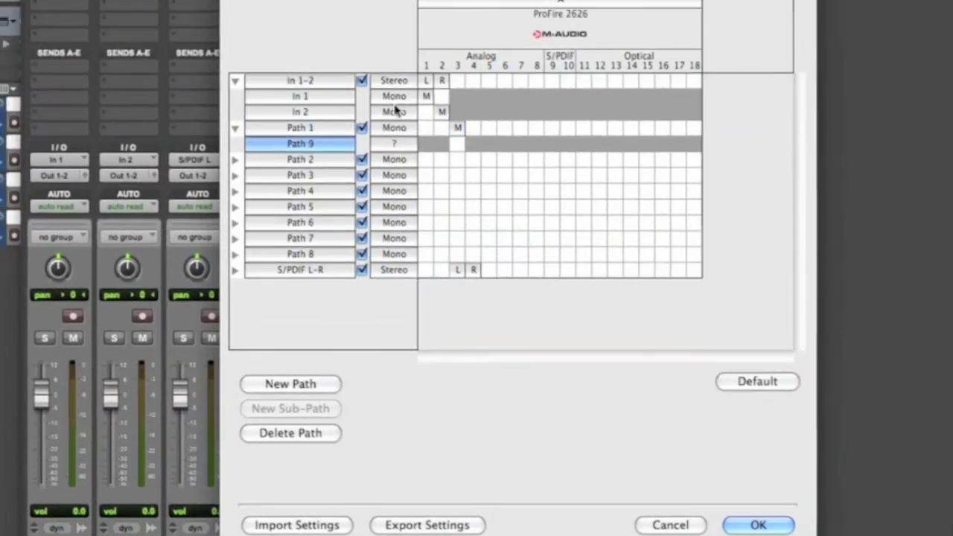
pyautogui.click(434, 120)
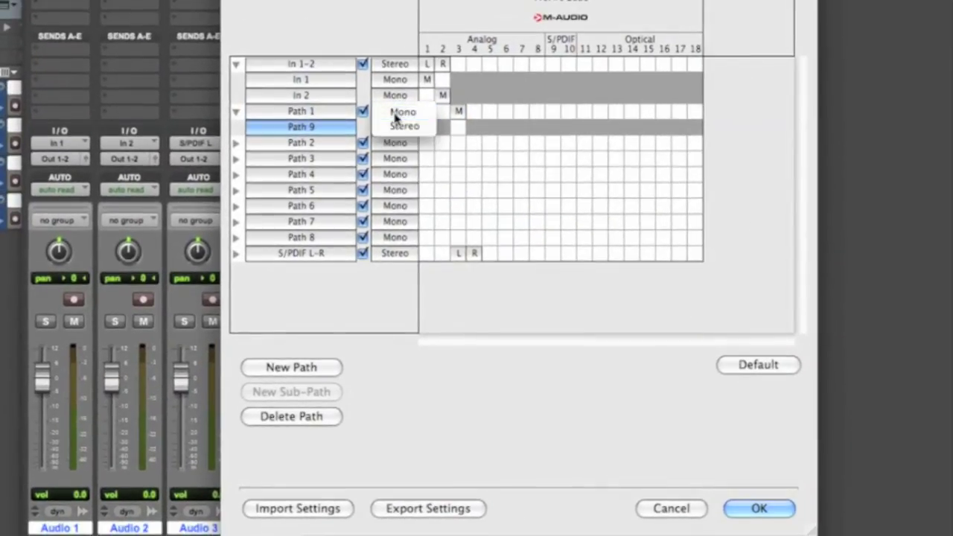
pyautogui.click(395, 117)
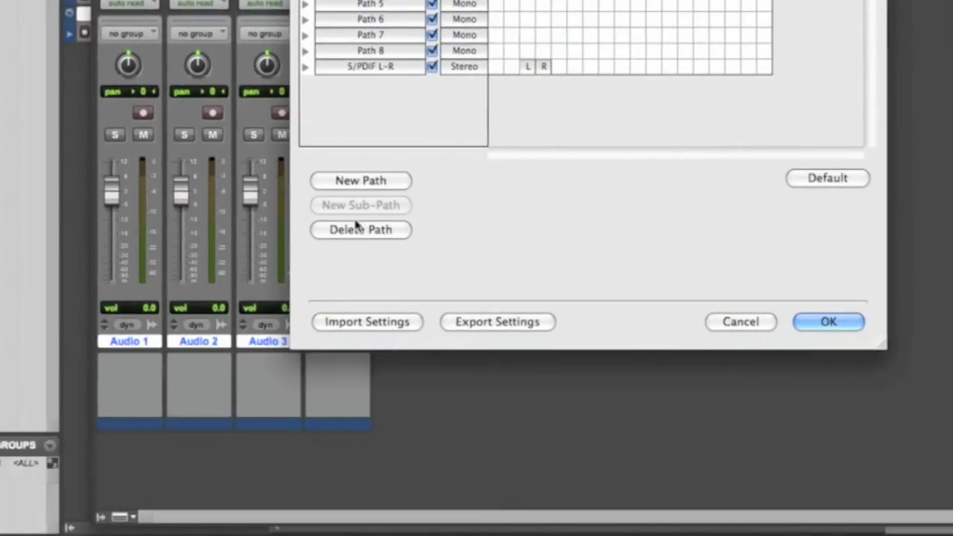
pyautogui.click(293, 419)
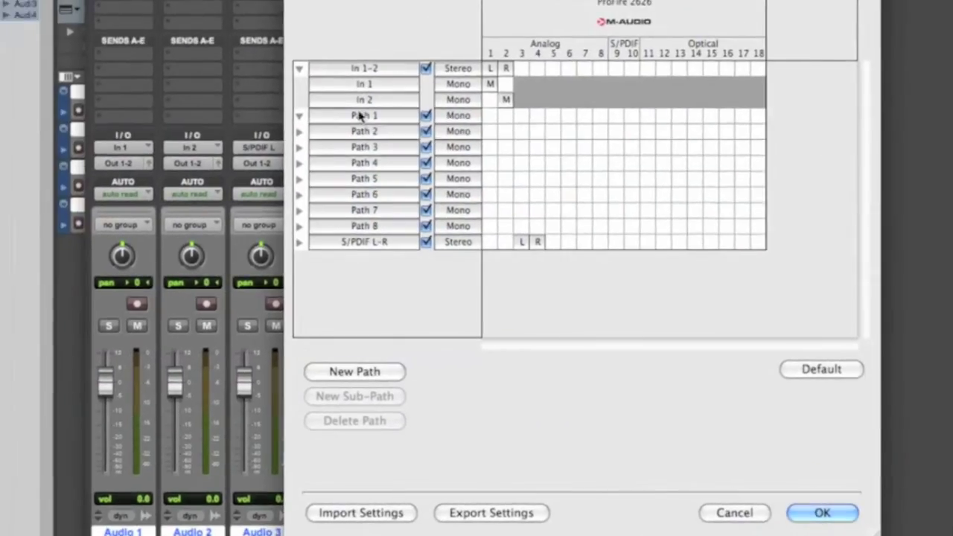
# Step: Assign Path 1 to analog input 1 in the ProFire 2626 channel grid
pyautogui.click(360, 115)
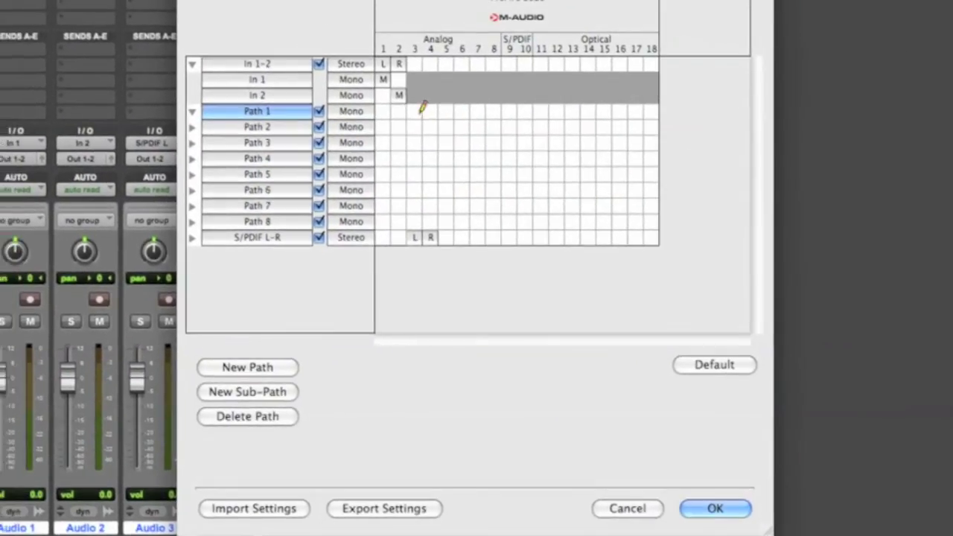
pyautogui.click(522, 115)
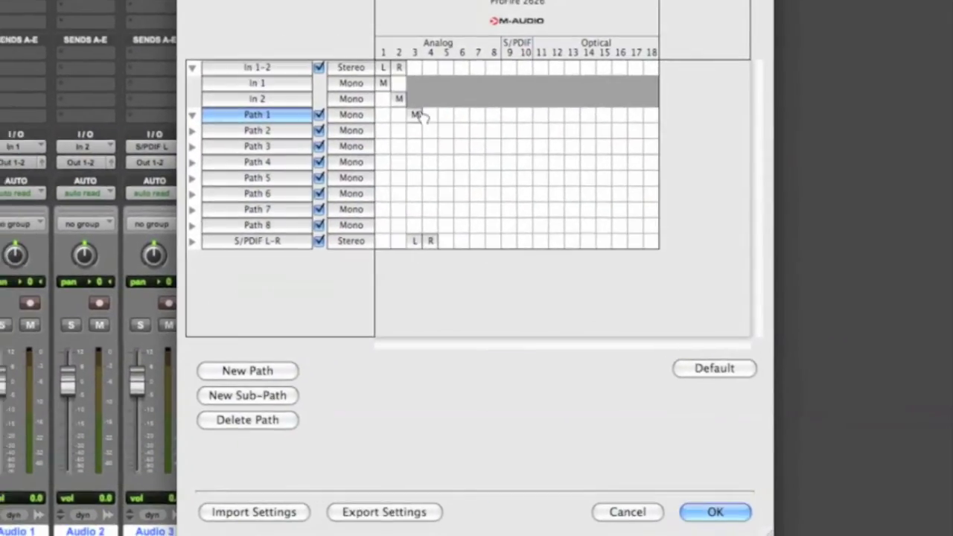
pyautogui.click(425, 106)
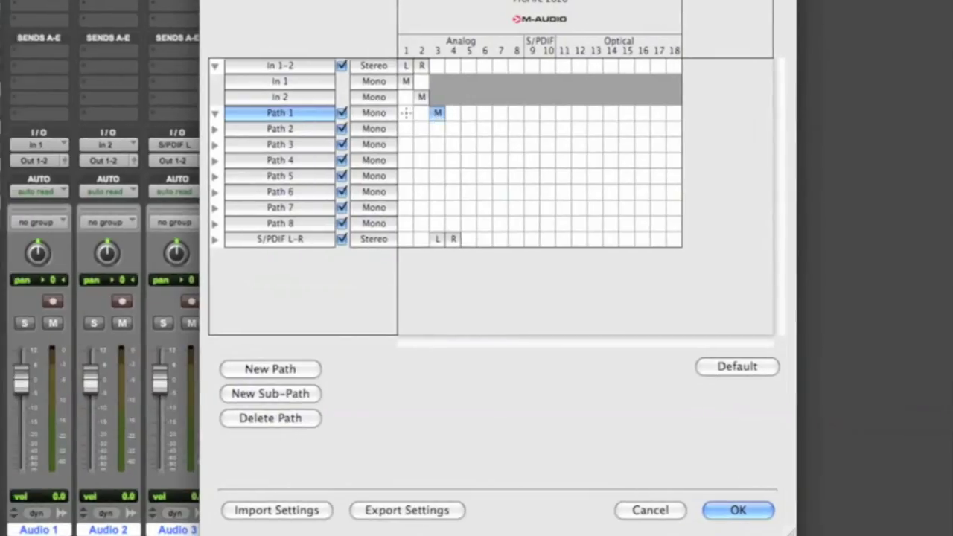
pyautogui.moveTo(440, 114); pyautogui.dragTo(422, 115)
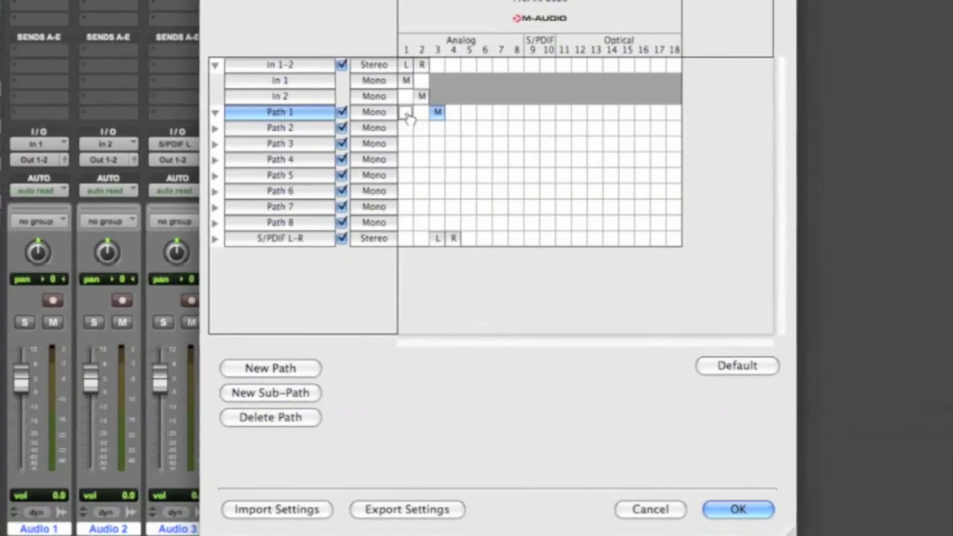
pyautogui.click(406, 112)
# Step: Assign Path 2, Path 3 and Path 4 to analog inputs 2, 3 and 4, and try to apply the I/O Setup
pyautogui.click(320, 127)
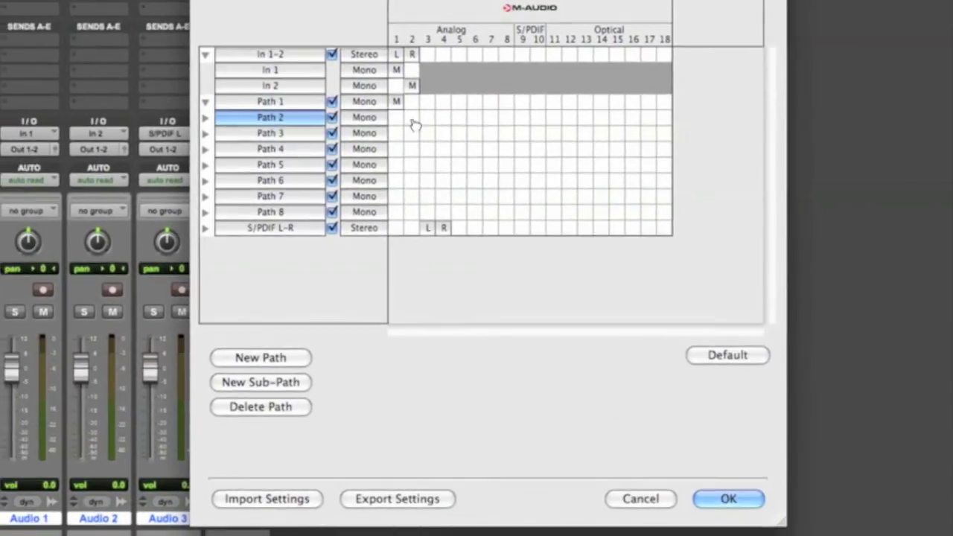
pyautogui.click(413, 121)
pyautogui.click(270, 133)
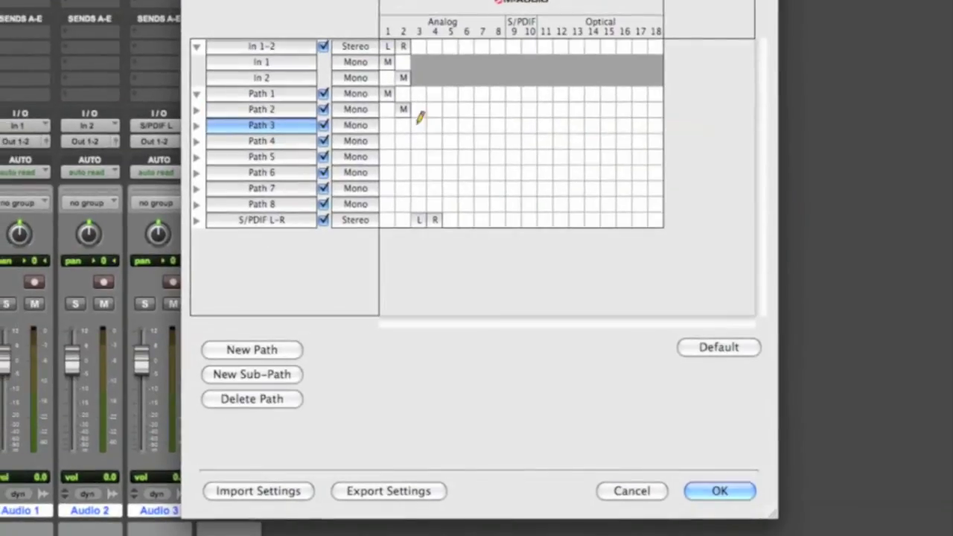
pyautogui.click(419, 124)
pyautogui.click(365, 129)
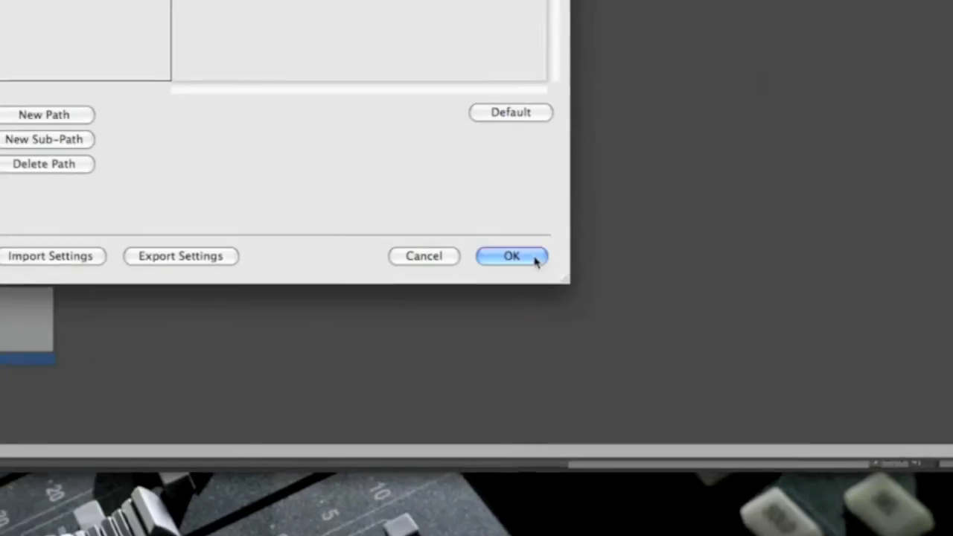
pyautogui.click(515, 256)
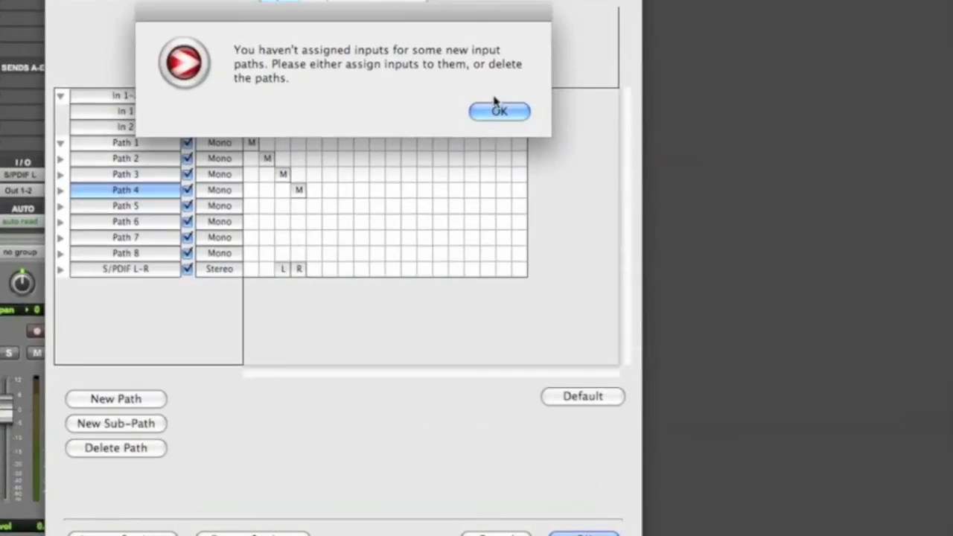
pyautogui.click(499, 111)
# Step: Assign Path 5 through Path 8 to analog inputs 5 through 8 respectively, and apply the I/O Setup
pyautogui.click(125, 205)
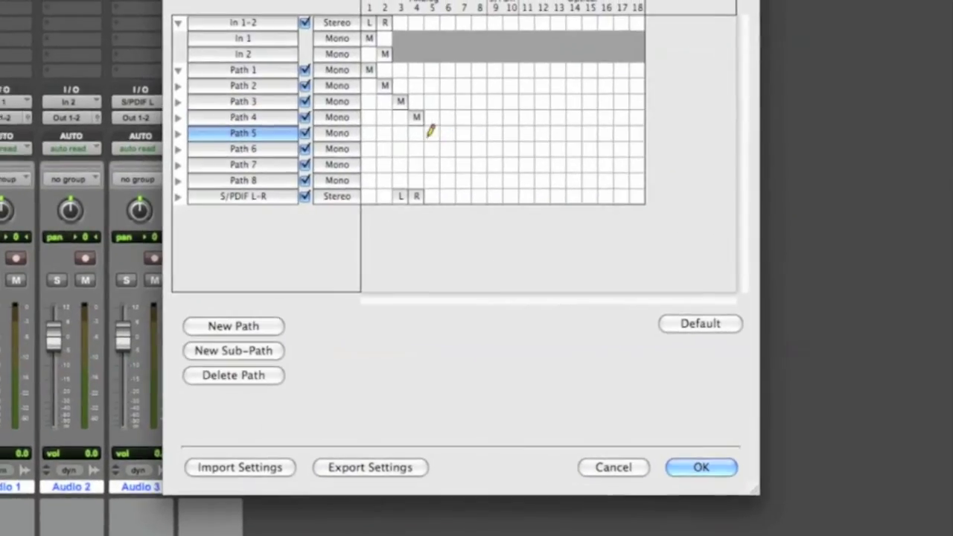
pyautogui.click(426, 126)
pyautogui.click(260, 142)
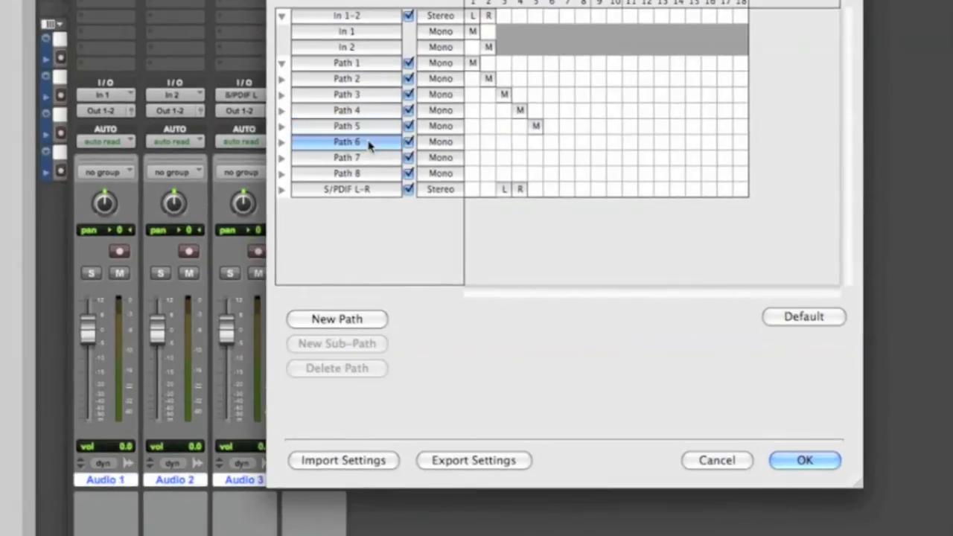
pyautogui.click(433, 135)
pyautogui.click(227, 151)
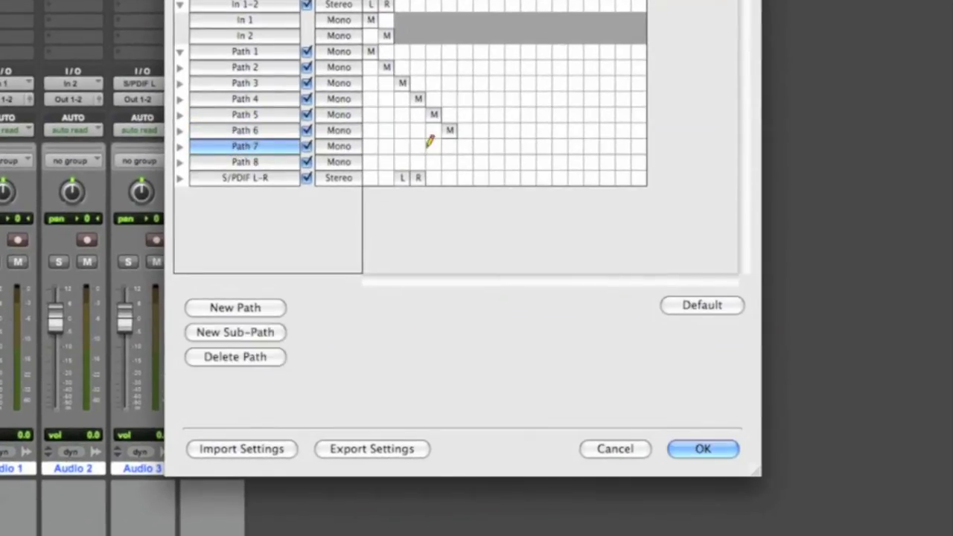
pyautogui.click(465, 146)
pyautogui.click(245, 161)
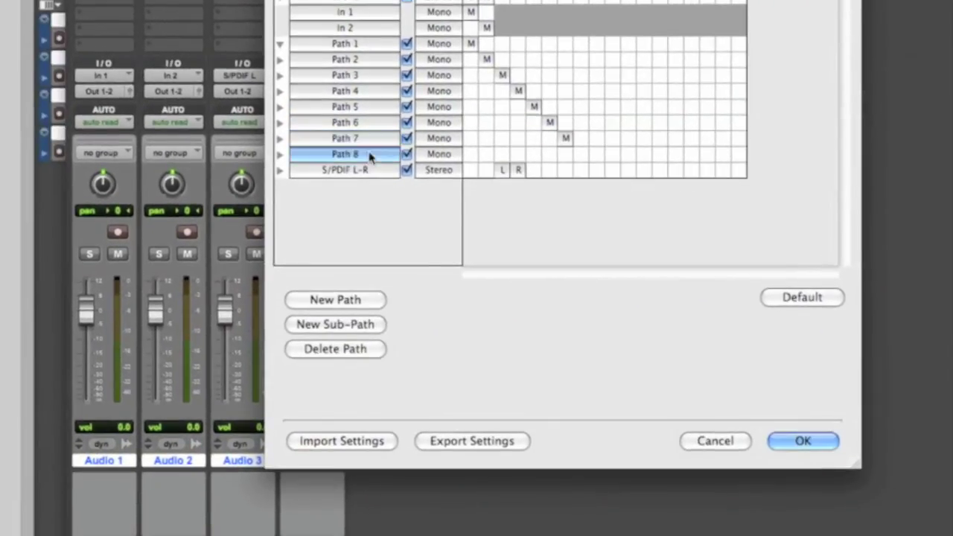
pyautogui.click(470, 153)
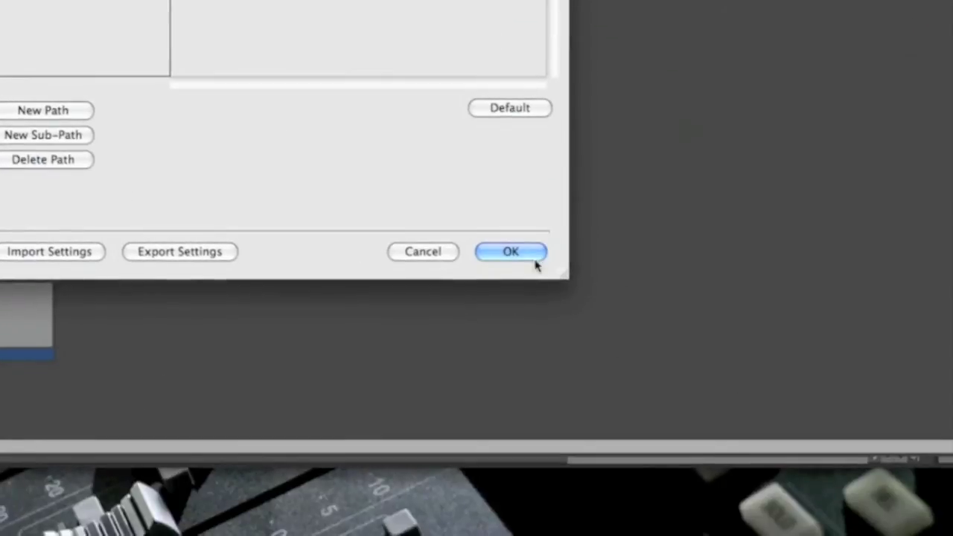
pyautogui.click(510, 252)
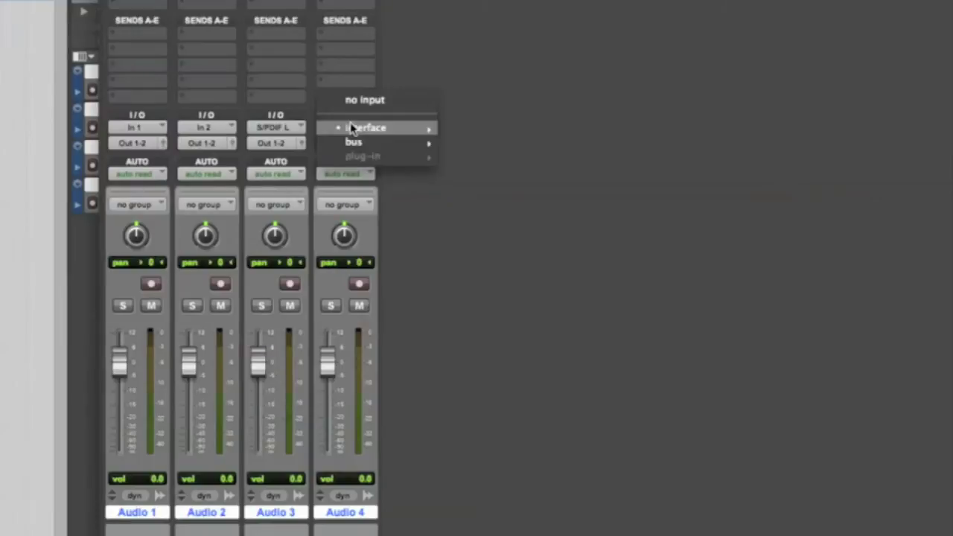
# Step: Set the Audio 4 track's input to Path 1 from the interface inputs
pyautogui.moveTo(354, 128)
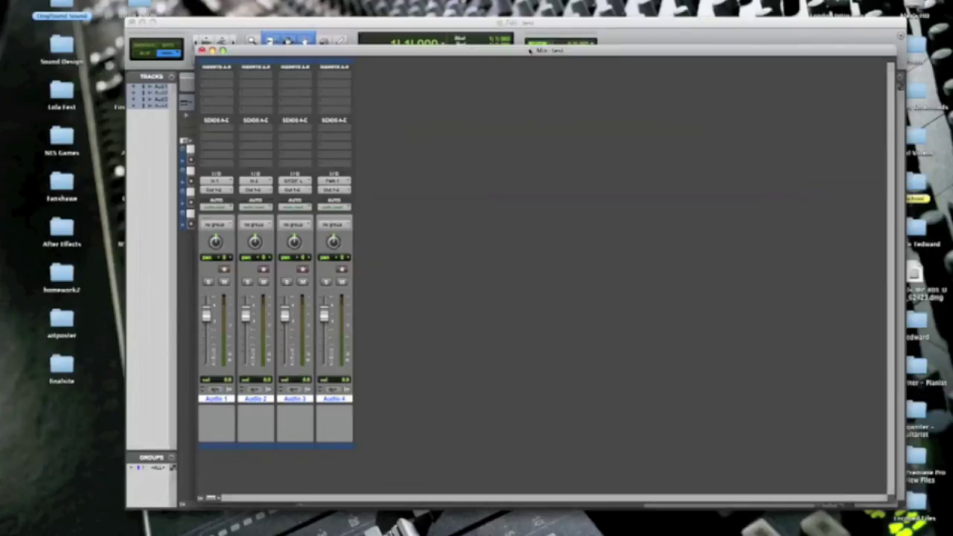
# Step: Rearrange the Mix and Edit windows so that the Edit window's track names show beside the Mix window
pyautogui.moveTo(529, 50); pyautogui.dragTo(564, 0)
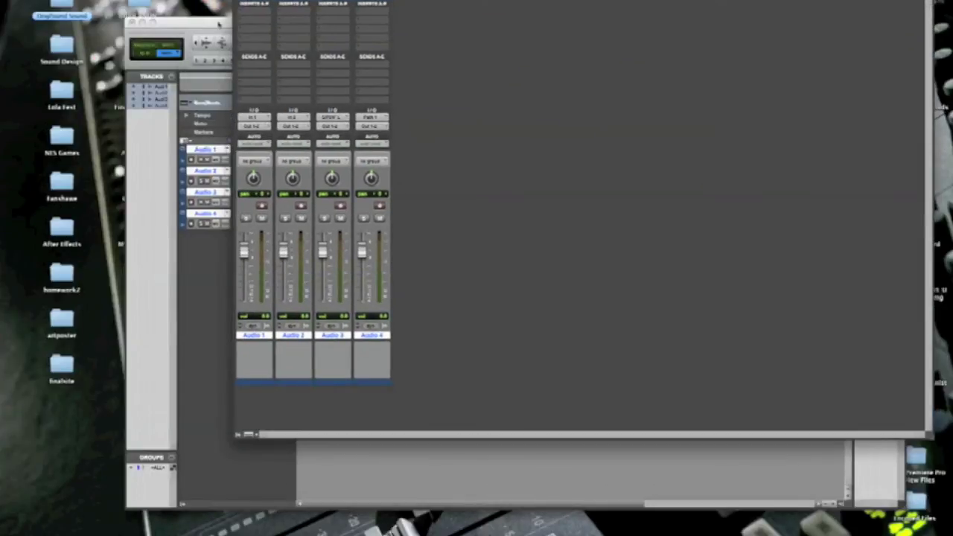
pyautogui.moveTo(219, 24); pyautogui.dragTo(163, 46)
pyautogui.click(403, 32)
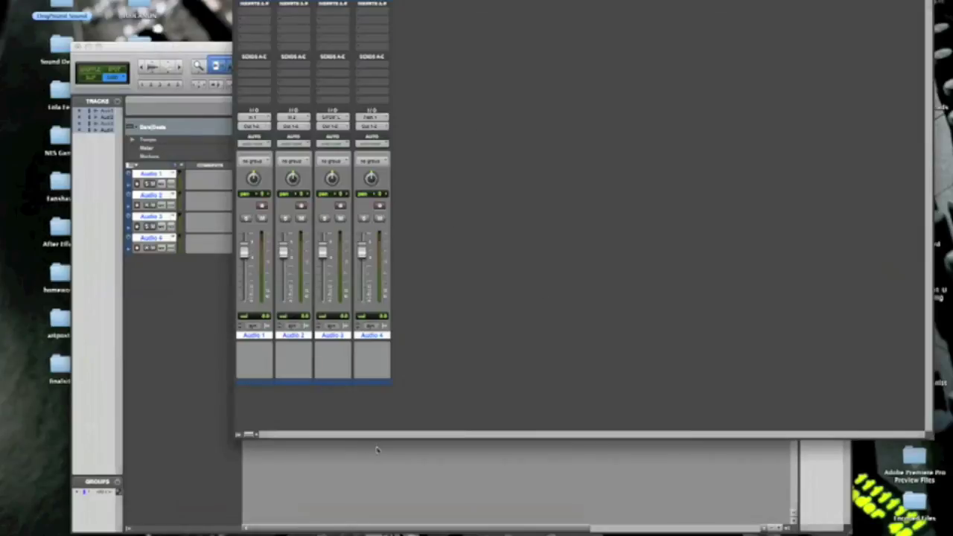
pyautogui.click(191, 405)
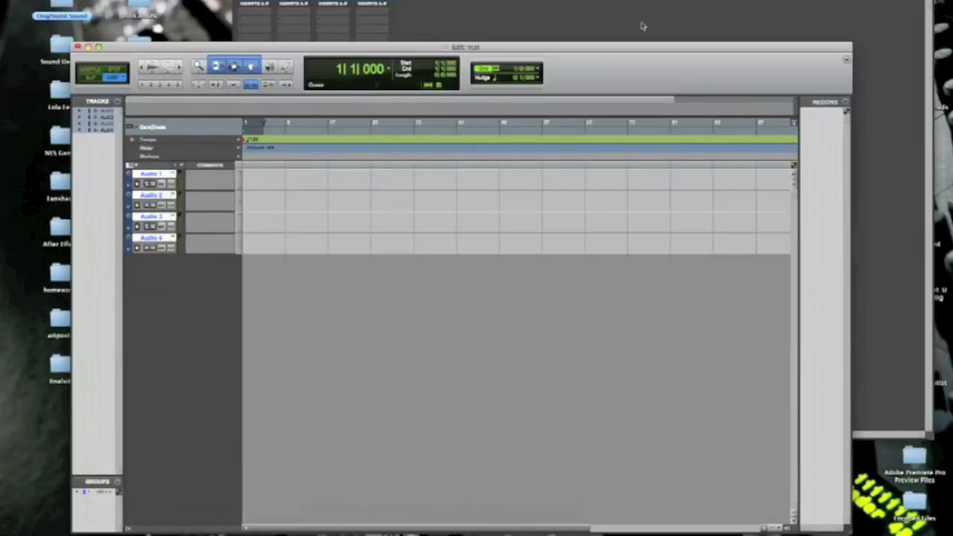
pyautogui.moveTo(595, 51); pyautogui.dragTo(593, 15)
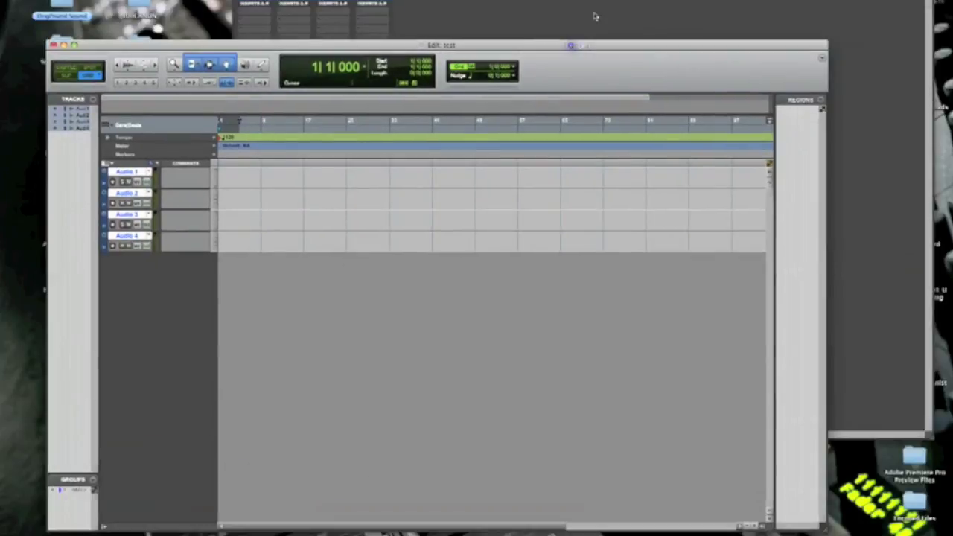
pyautogui.click(571, 46)
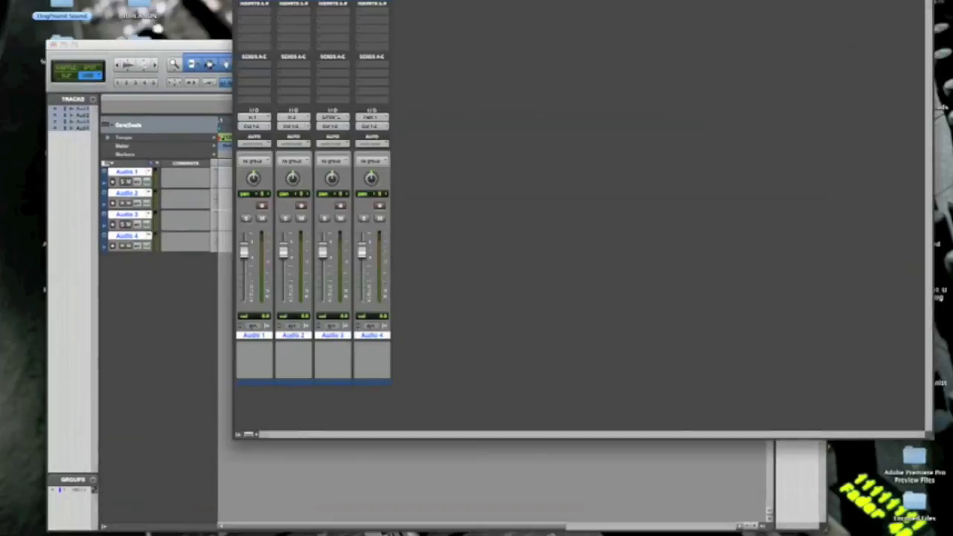
pyautogui.moveTo(476, 0); pyautogui.dragTo(450, 28)
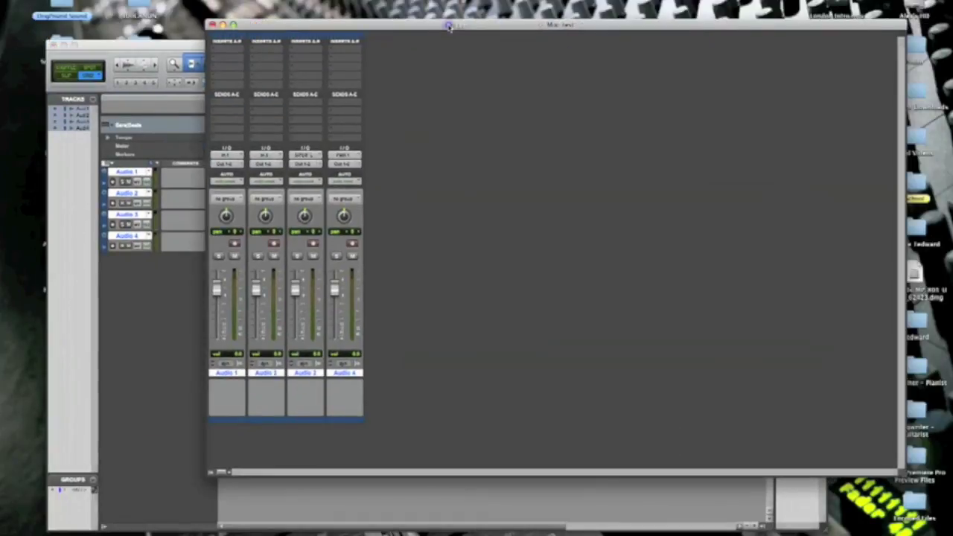